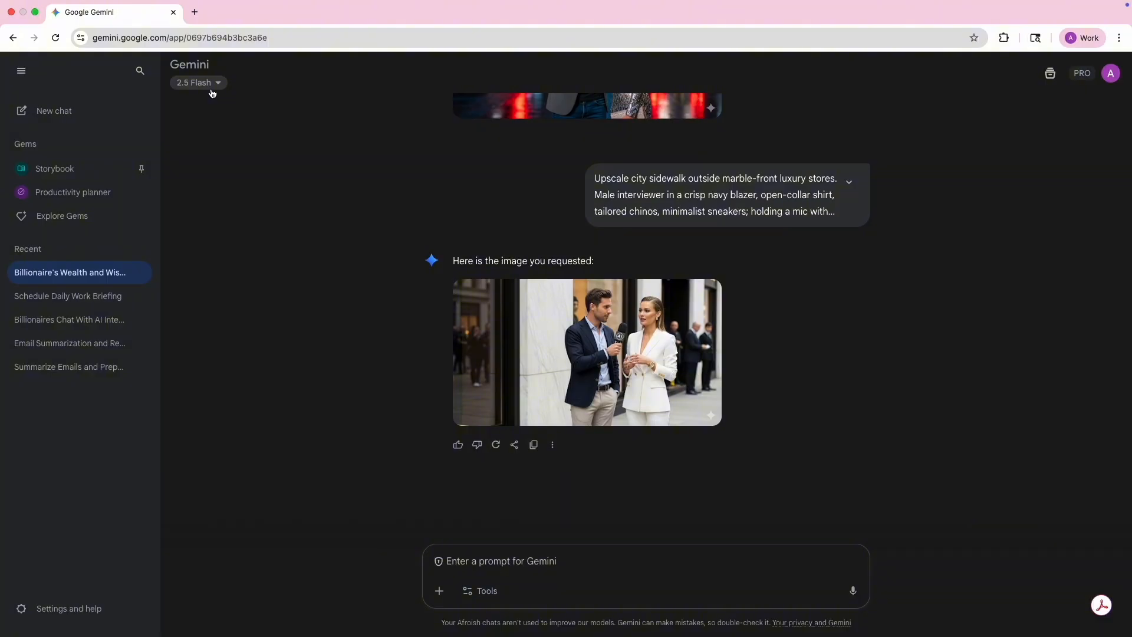
# Choose the 2.5 Flash model and paste the prompt about an upscale sidewalk interview outside luxury stores into a new chat.
pyautogui.click(212, 93)
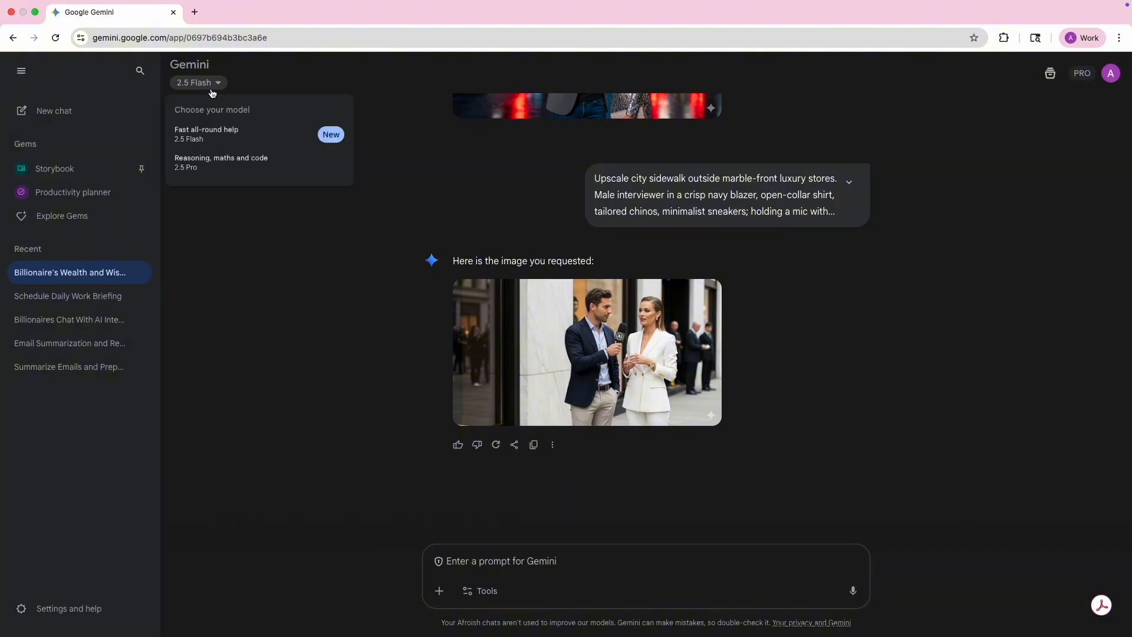
pyautogui.click(213, 139)
pyautogui.hotkey('ctrl', 'v')
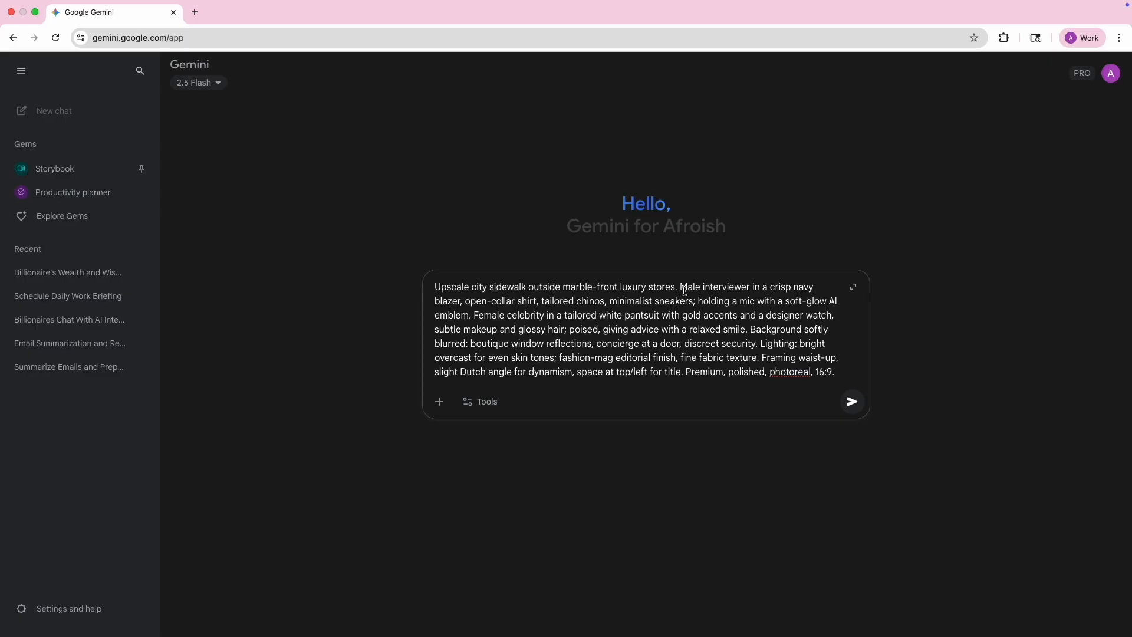
# Review the pasted prompt's passages on the male interviewer, the female celebrity and the 16:9 format.
pyautogui.moveTo(680, 288); pyautogui.dragTo(473, 318)
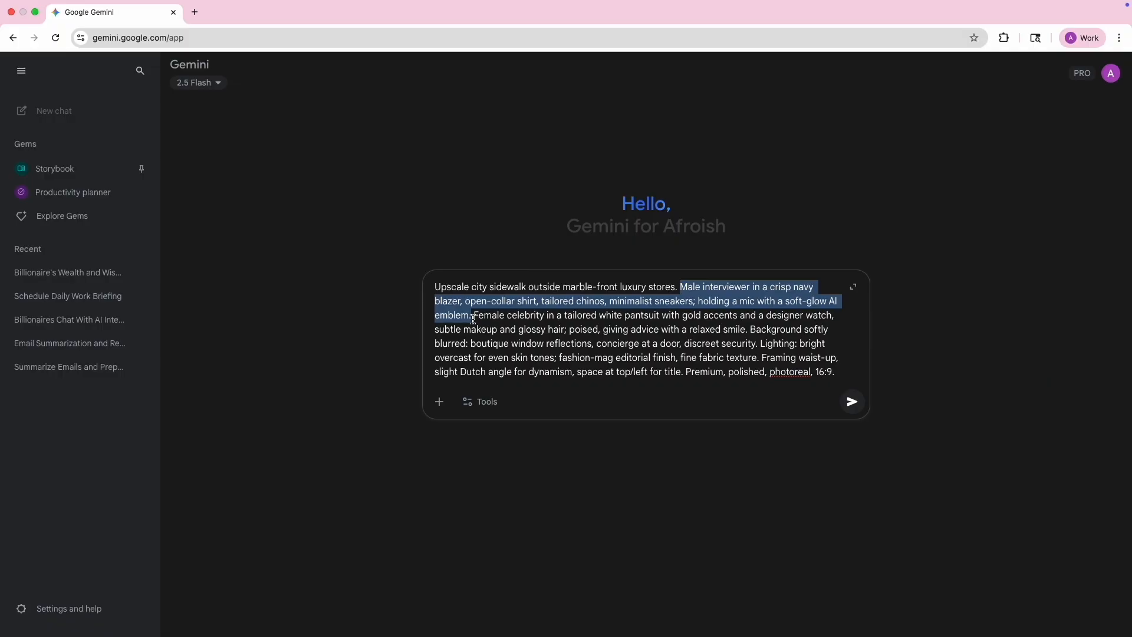
pyautogui.moveTo(473, 316); pyautogui.dragTo(746, 379)
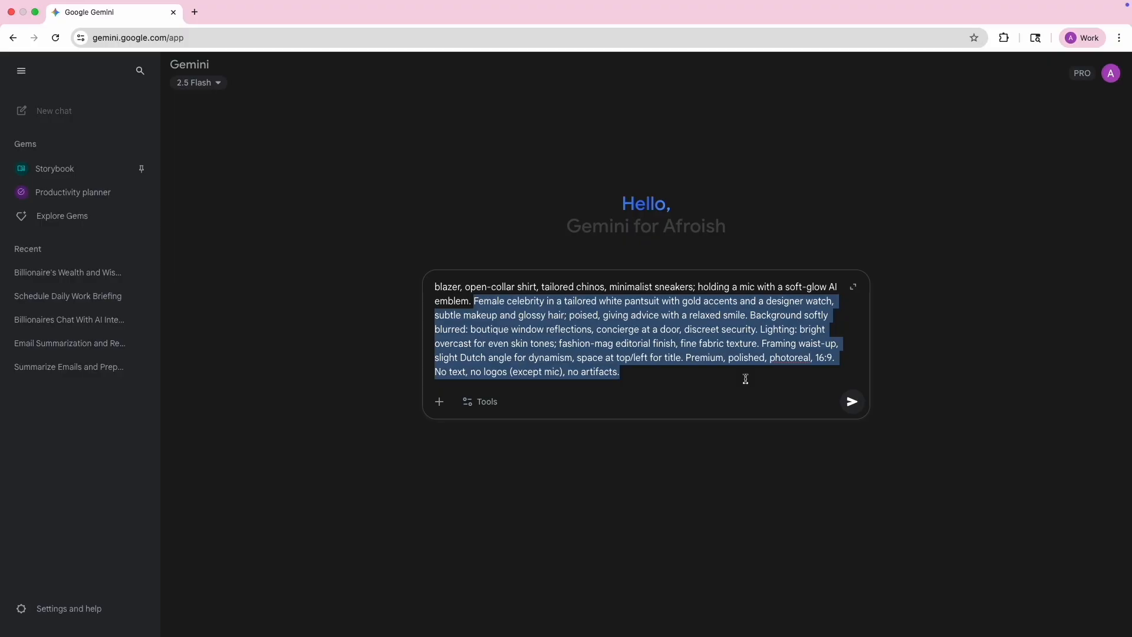
pyautogui.doubleClick(803, 357)
pyautogui.click(814, 357)
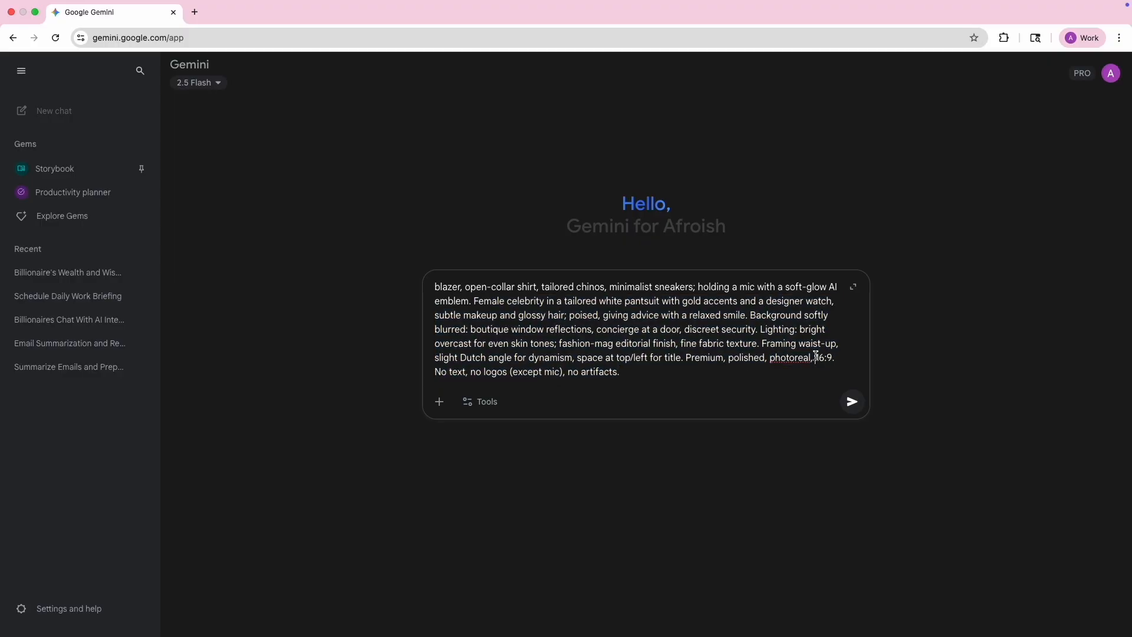
pyautogui.moveTo(816, 358); pyautogui.dragTo(849, 367)
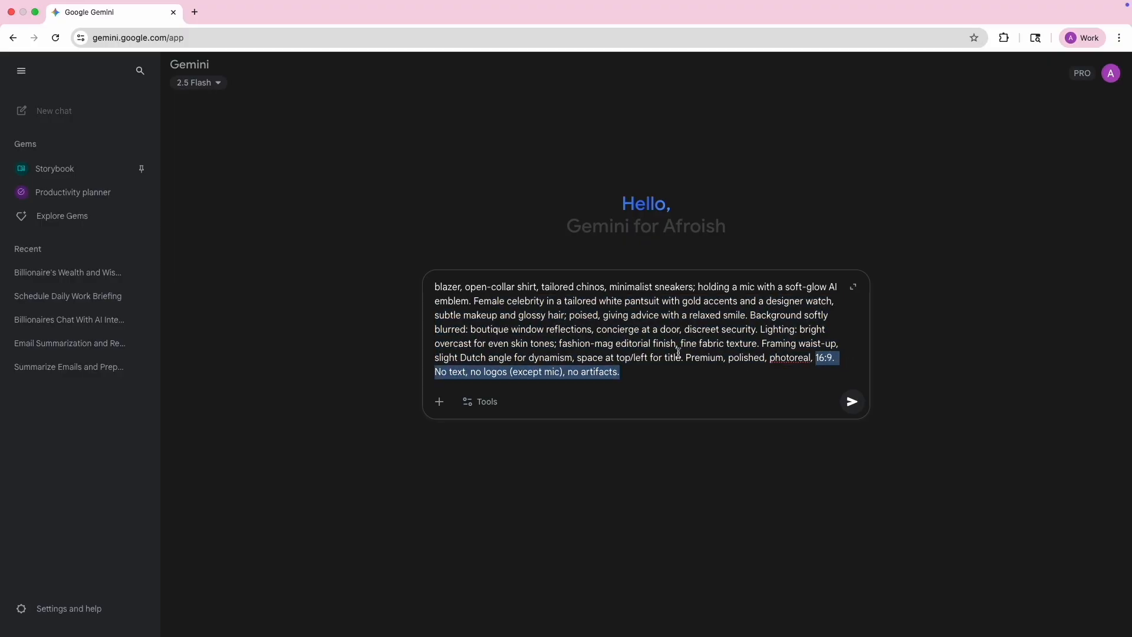
pyautogui.click(810, 358)
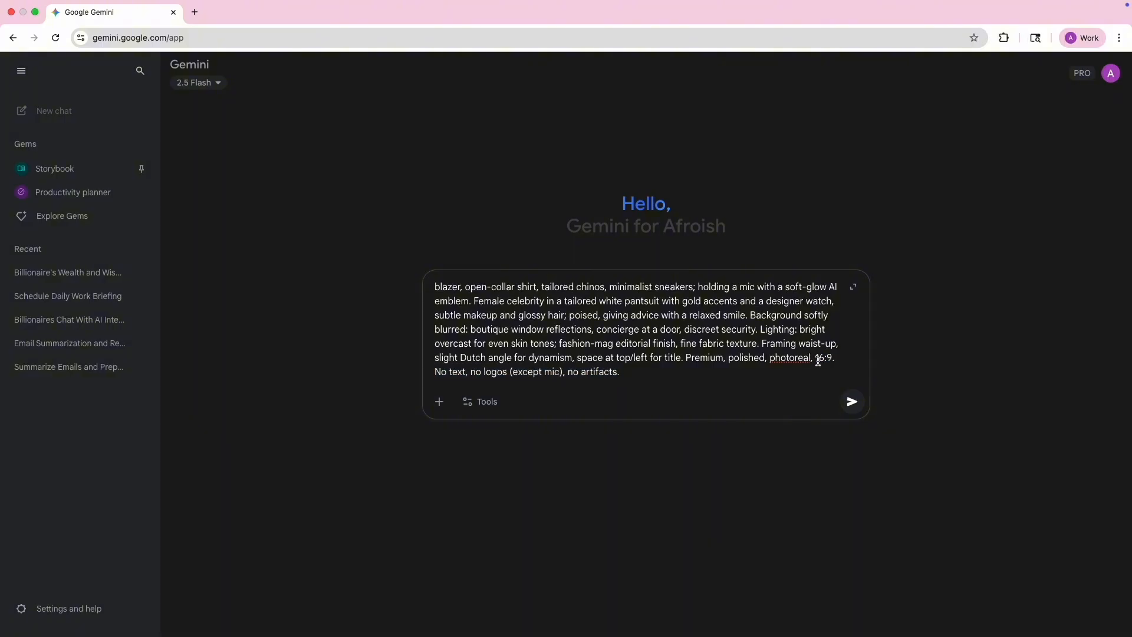
pyautogui.moveTo(819, 361)
pyautogui.mouseDown()
pyautogui.moveTo(836, 358)
pyautogui.moveTo(814, 356)
pyautogui.mouseUp()
# Generate the image from the prompt with Images with Imagen and view the result enlarged.
pyautogui.click(479, 403)
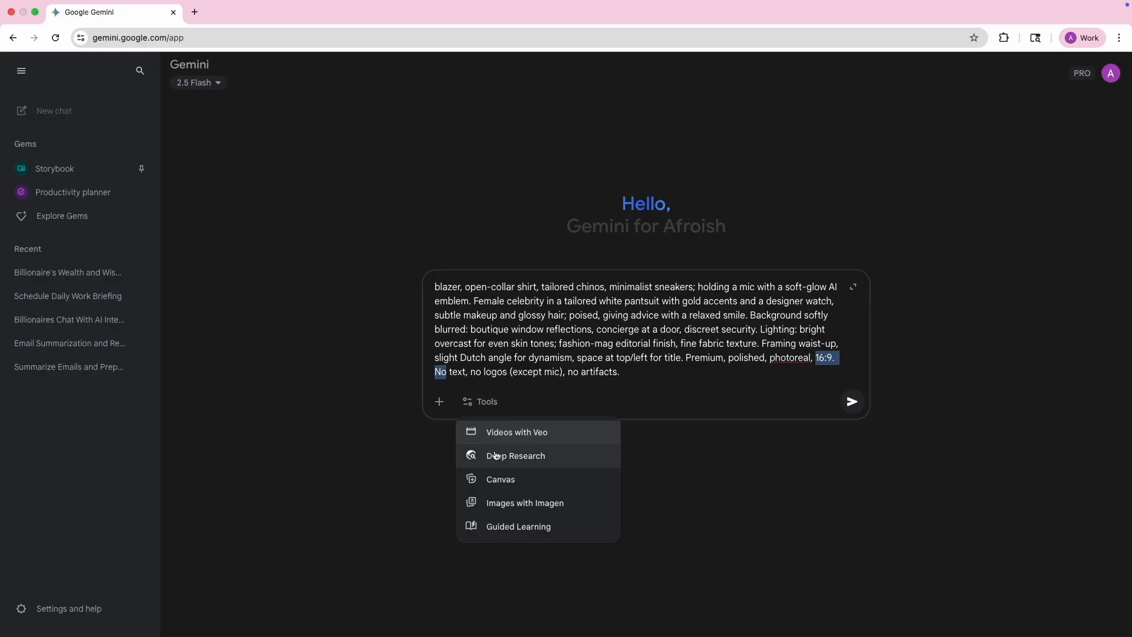
pyautogui.click(507, 503)
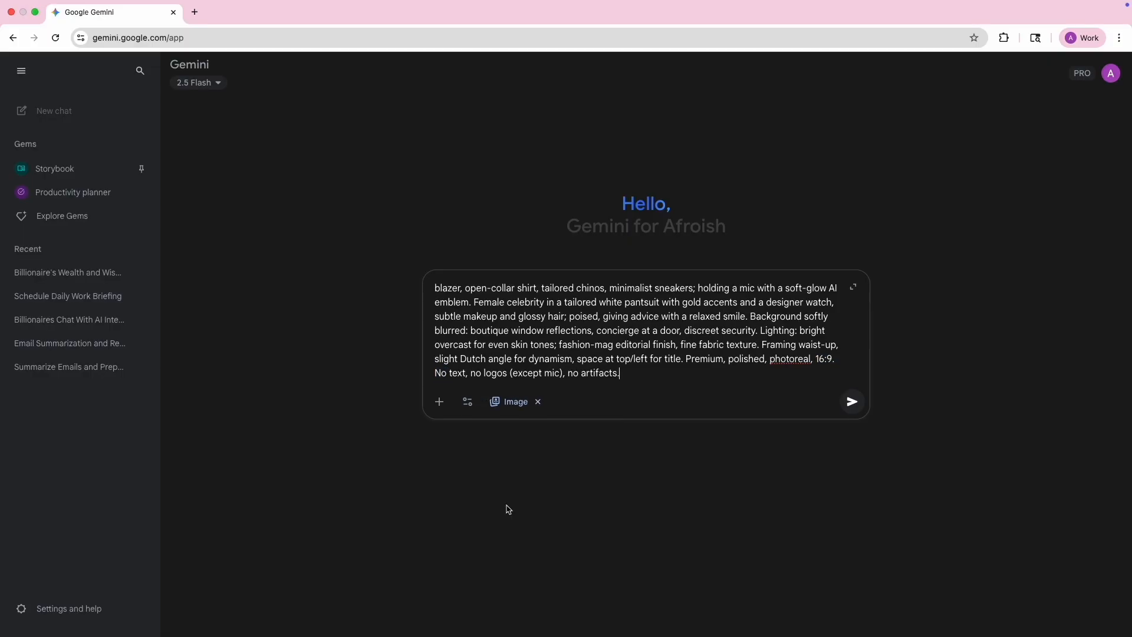
pyautogui.click(851, 403)
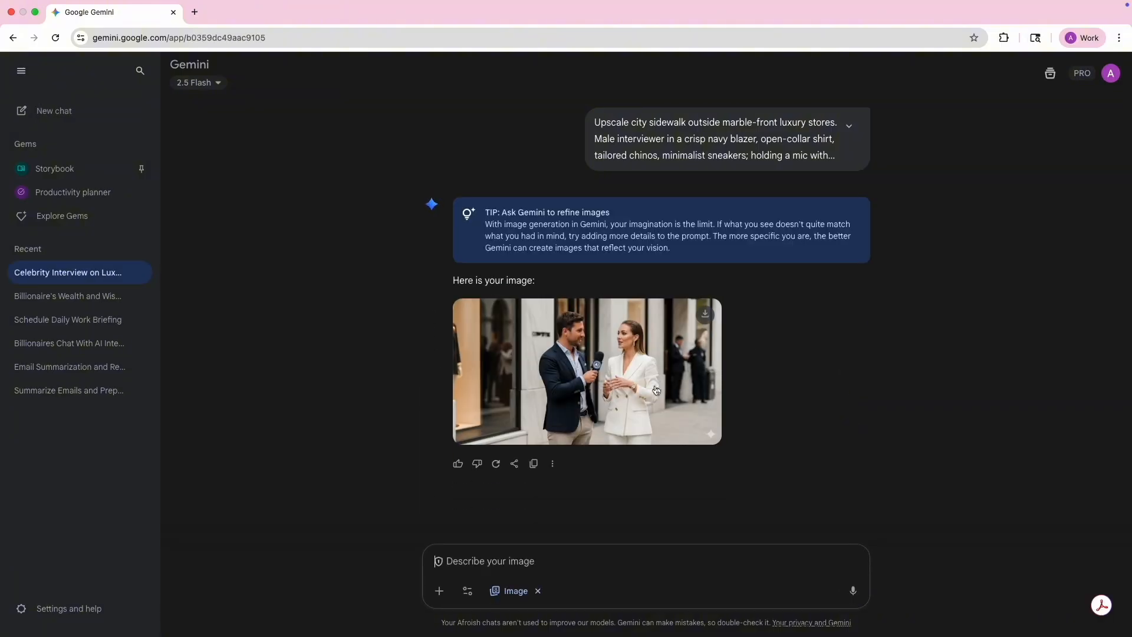
pyautogui.click(656, 391)
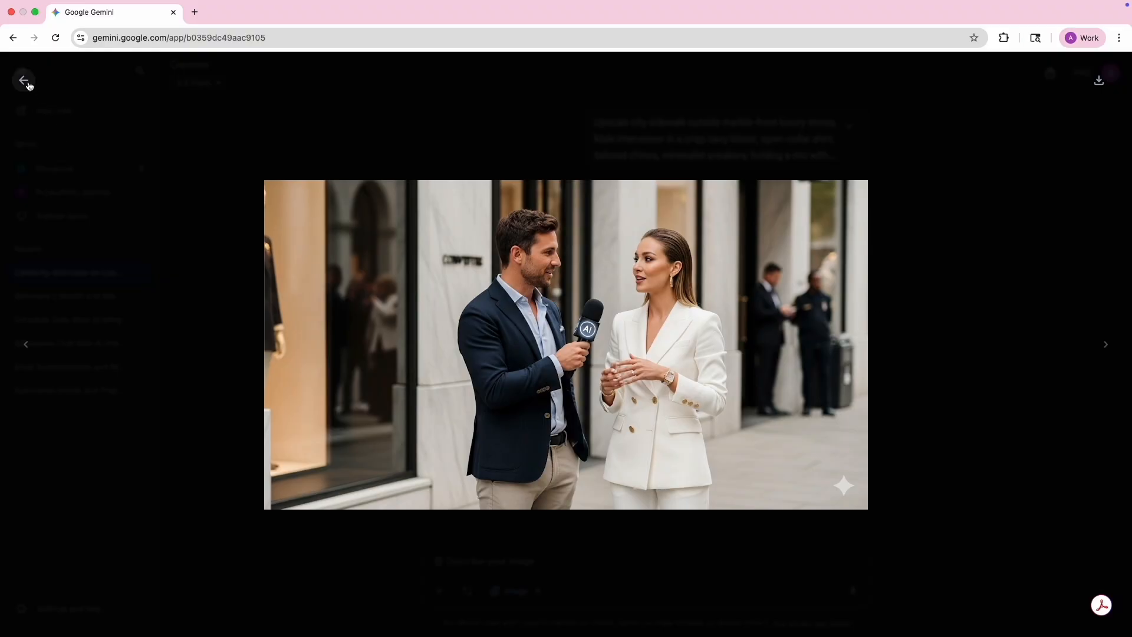
pyautogui.click(24, 80)
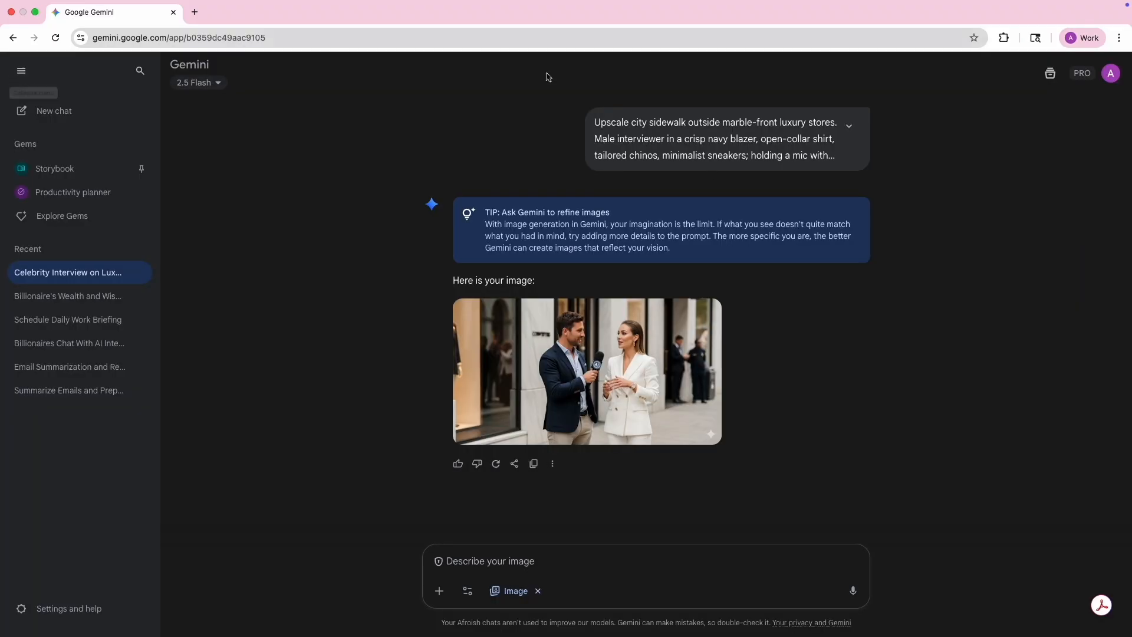
# Submit the same sidewalk interview prompt again with the celebrity's pantsuit colour changed to pink.
pyautogui.click(603, 564)
pyautogui.write('Upscale city sidewalk outside marble-front luxury stores. Male interviewer in a crisp navy blazer, open-collar shirt, tailored chinos, minimalist sneakers; holding a mic with a soft-glow AI emblem. Female celebrity in a tailored white pantsuit with gold accents and a designer watch, subtle makeup and glossy hair; poised, giving advice with a relaxed smile. Background softly blurred: boutique window reflections, concierge at a door, discreet security. Lighting: bright overcast for even skin tones; fashion-mag editorial finish, fine fabric texture. Framing waist-up, slight Dutch angle for dynamism, space at top/left for title. Premium, polished, photoreal, 16:9.')
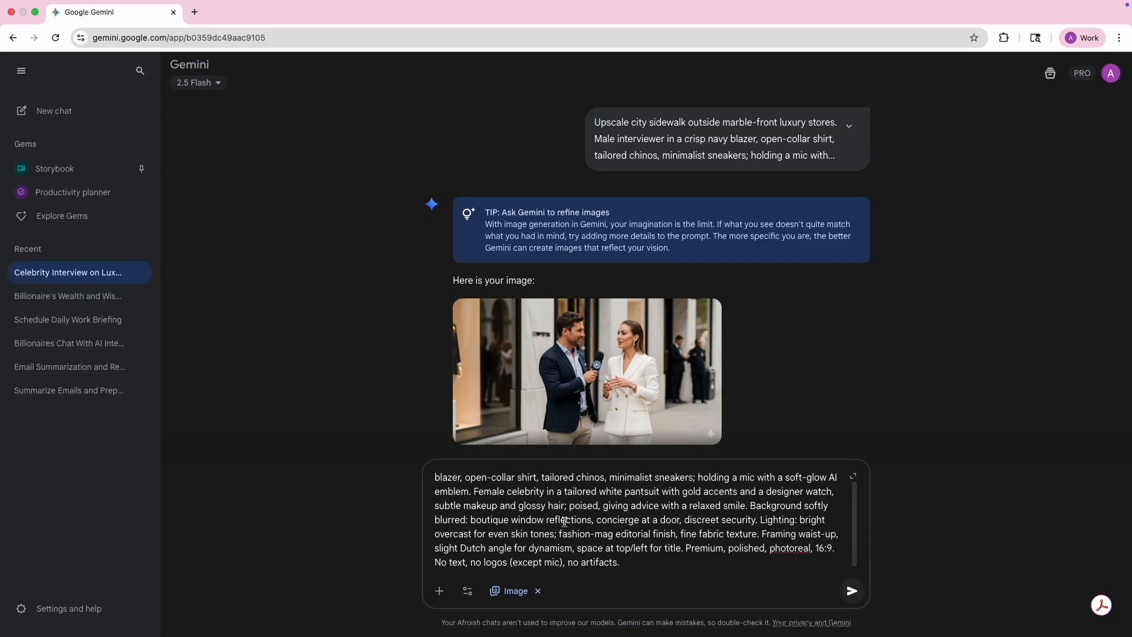
pyautogui.scroll(1, 564, 522)
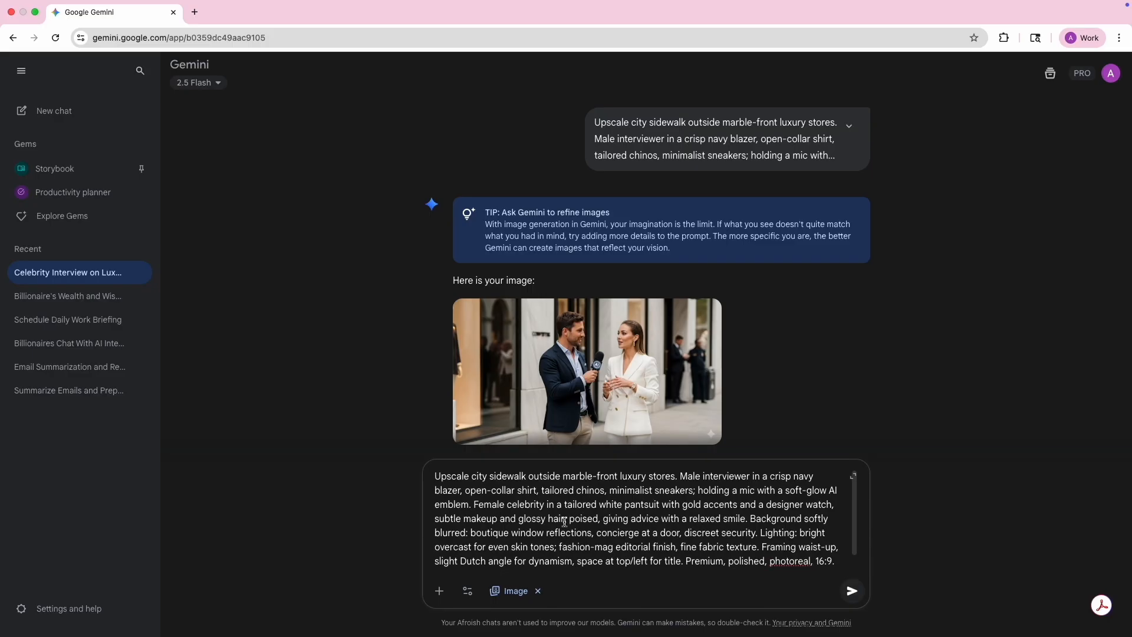
pyautogui.doubleClick(607, 502)
pyautogui.write('pink')
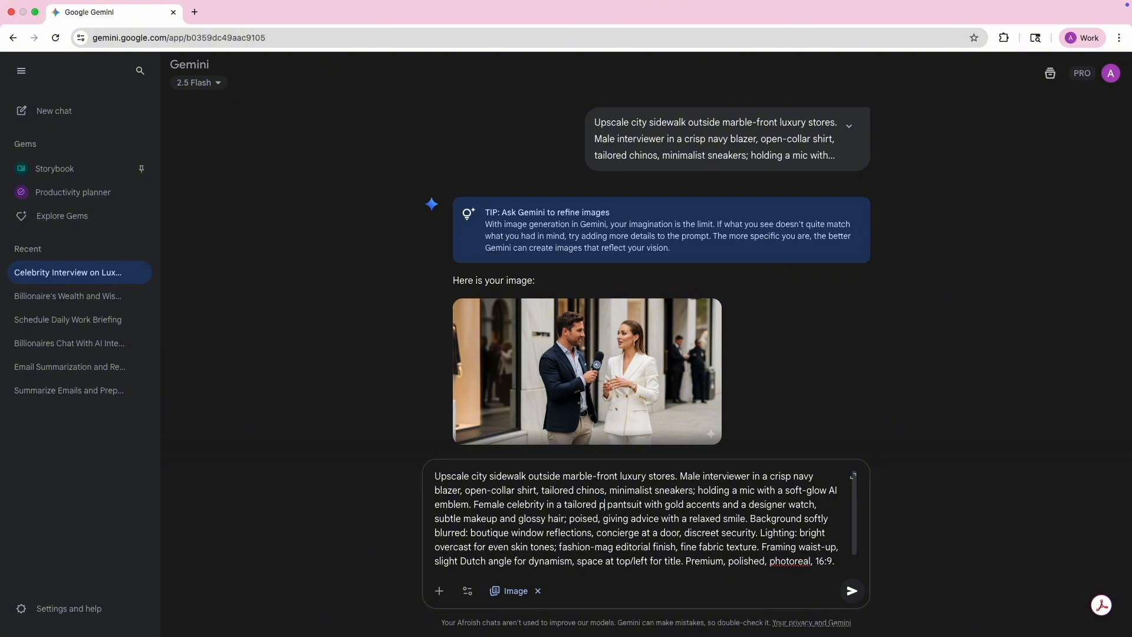
pyautogui.click(855, 596)
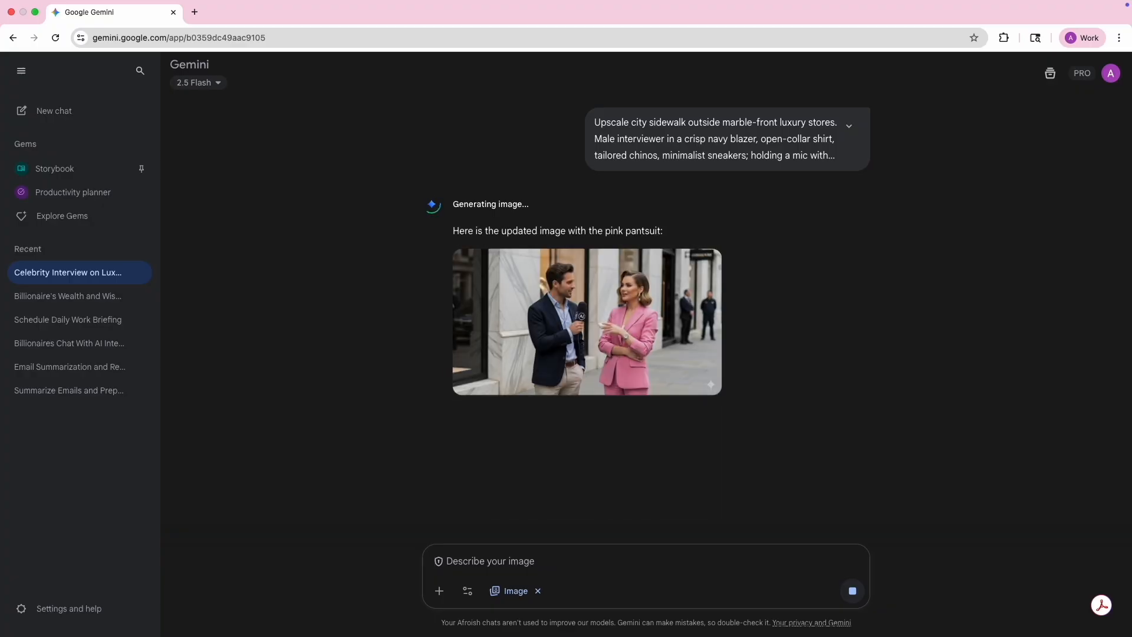
# View the pink pantsuit image enlarged and download it.
pyautogui.moveTo(607, 298)
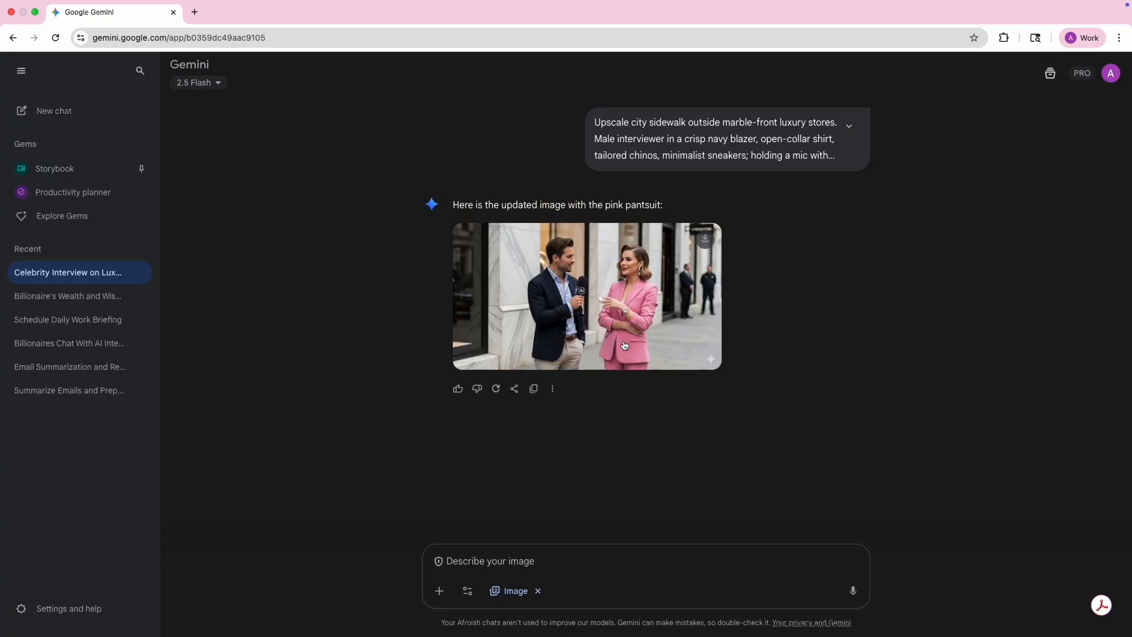
pyautogui.click(577, 272)
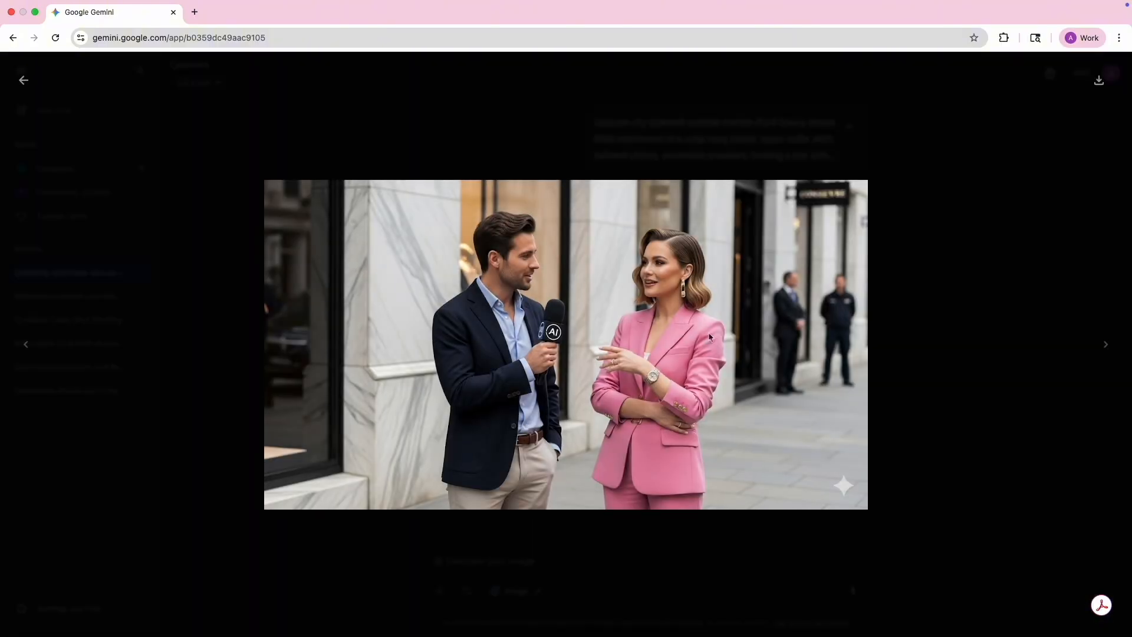
pyautogui.click(1099, 81)
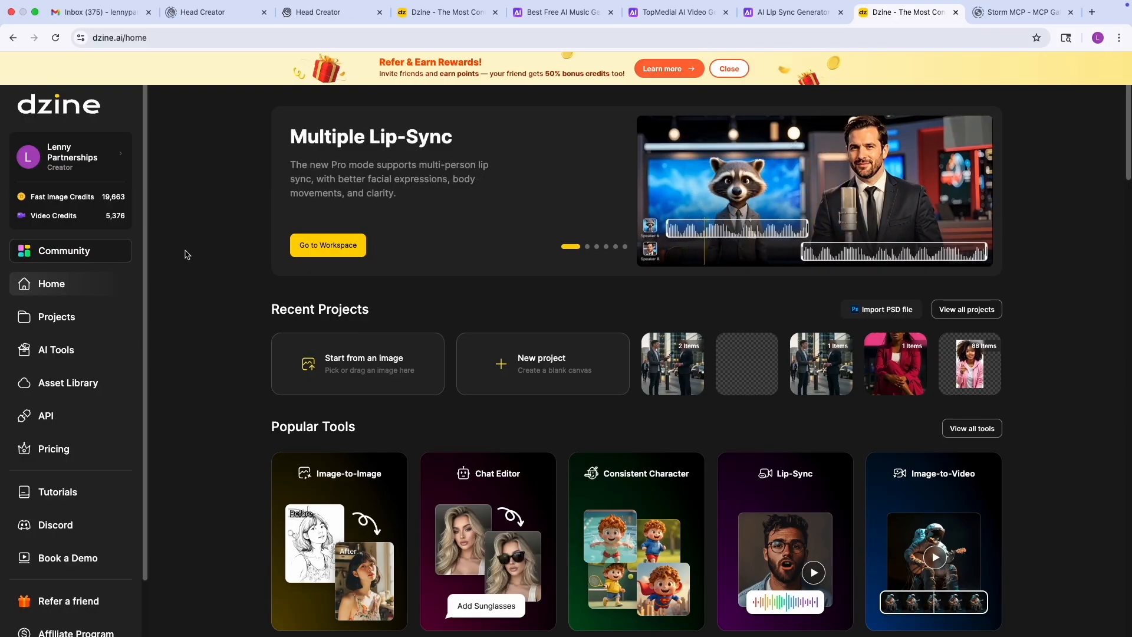
# Switch to Dzine, open the Multiple Lip-Sync workspace in Pro mode and load the pink pantsuit interview image as the face image.
pyautogui.click(331, 245)
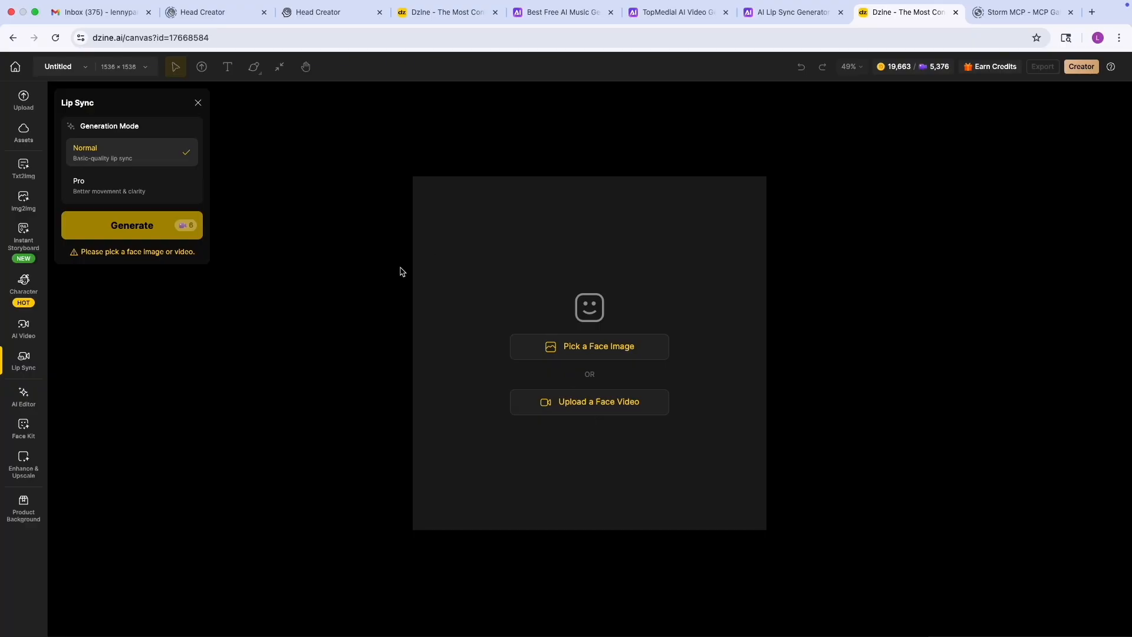
pyautogui.click(139, 183)
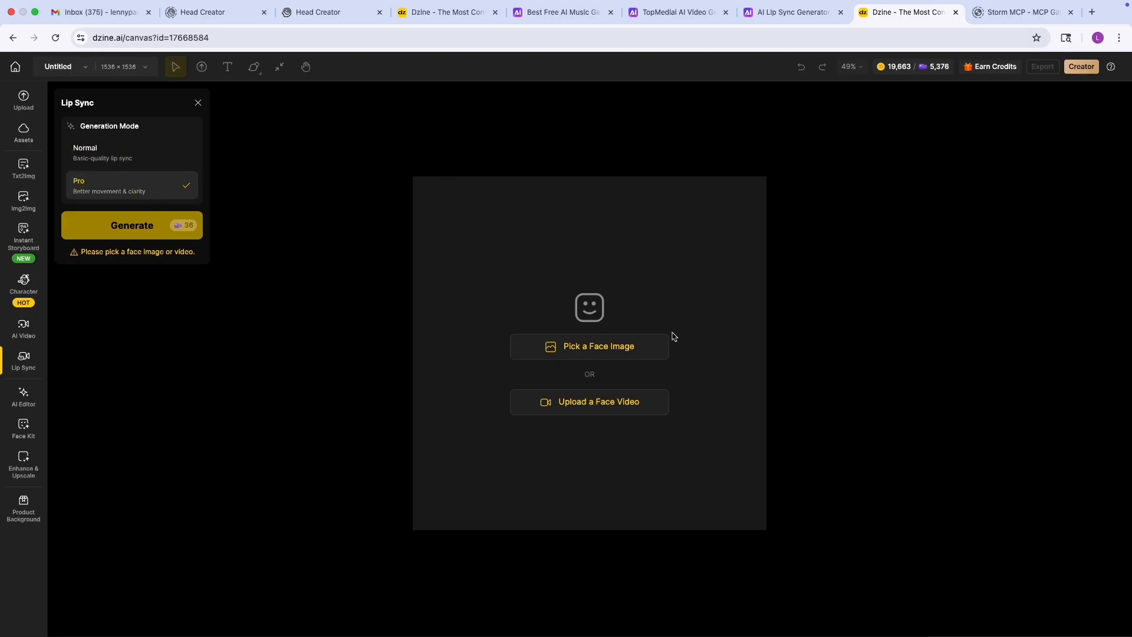
pyautogui.click(590, 354)
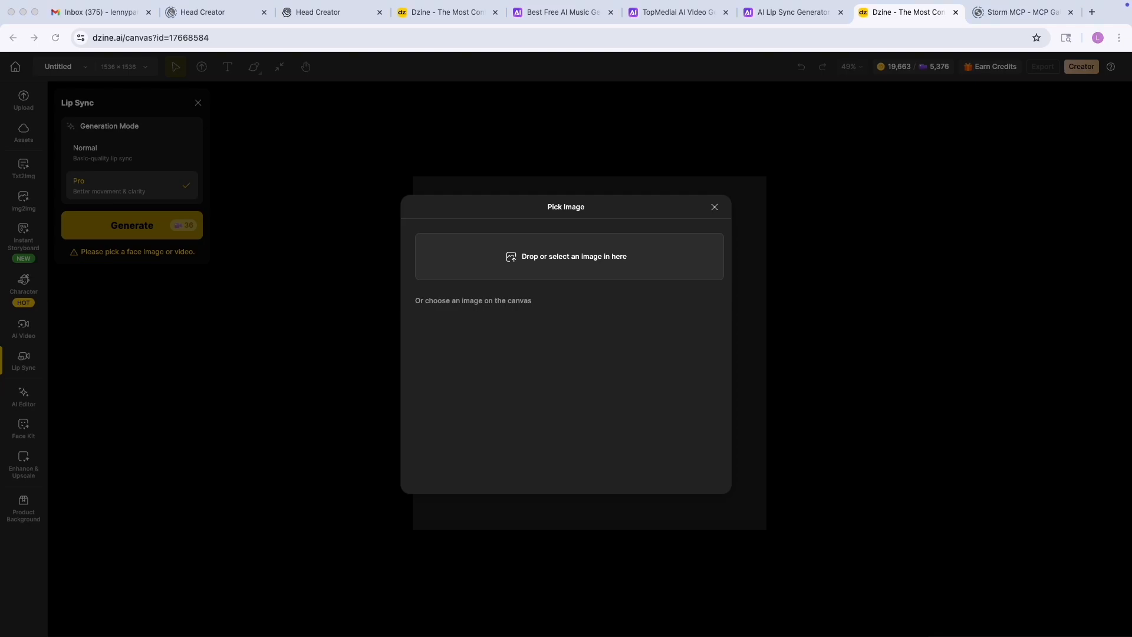
pyautogui.moveTo(820, 359); pyautogui.dragTo(576, 255)
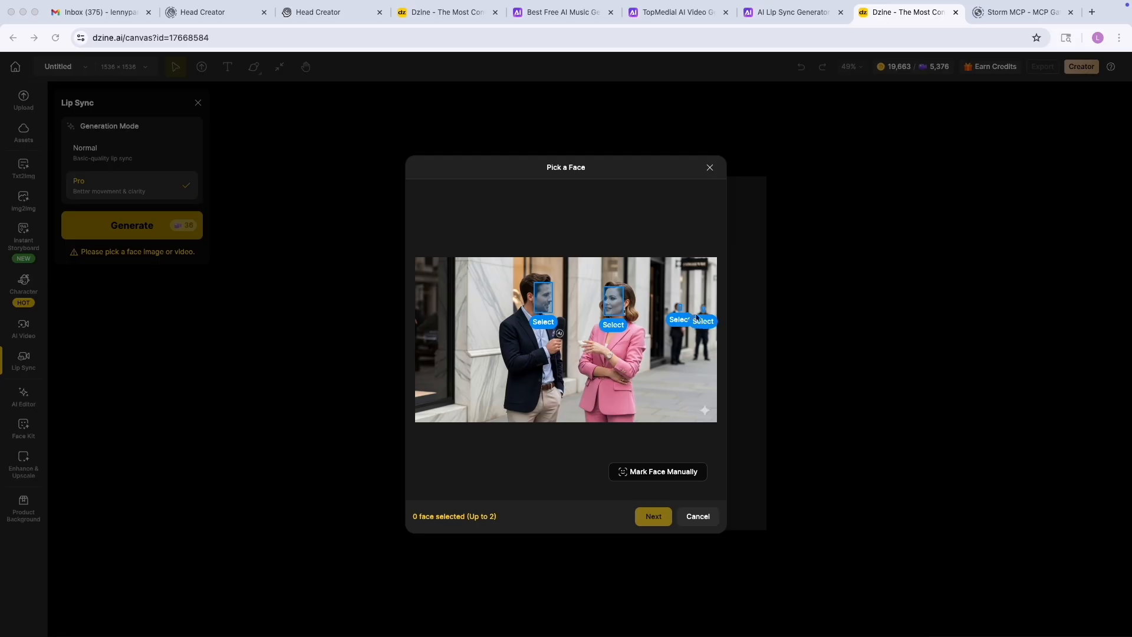
# Select the faces of the male interviewer and the woman in pink as the two lip-sync speakers.
pyautogui.click(543, 323)
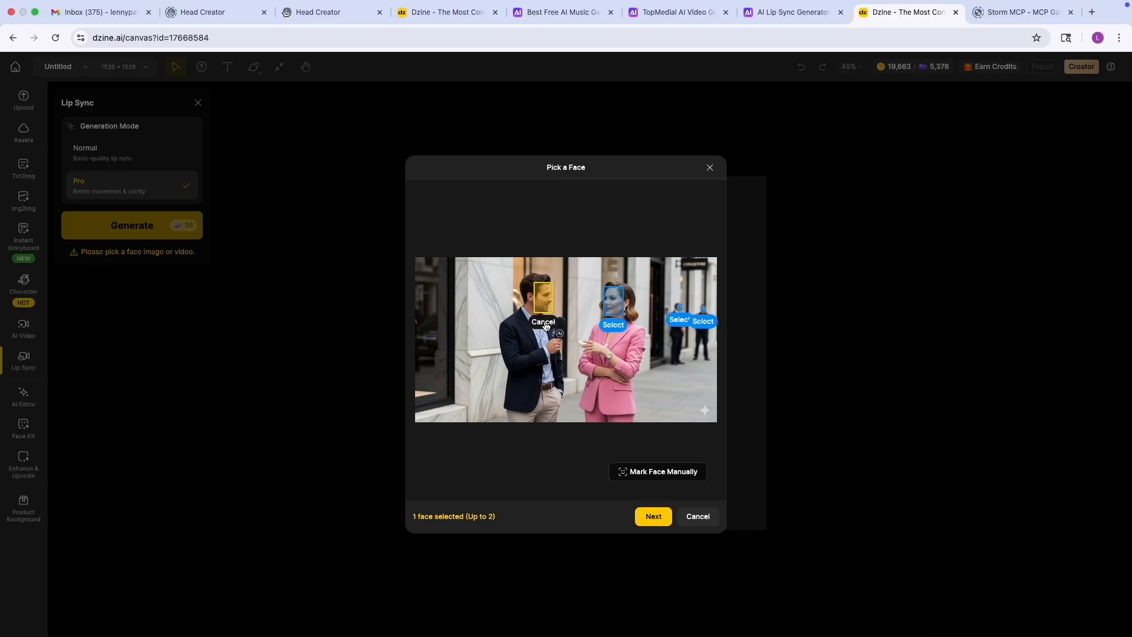
pyautogui.click(614, 326)
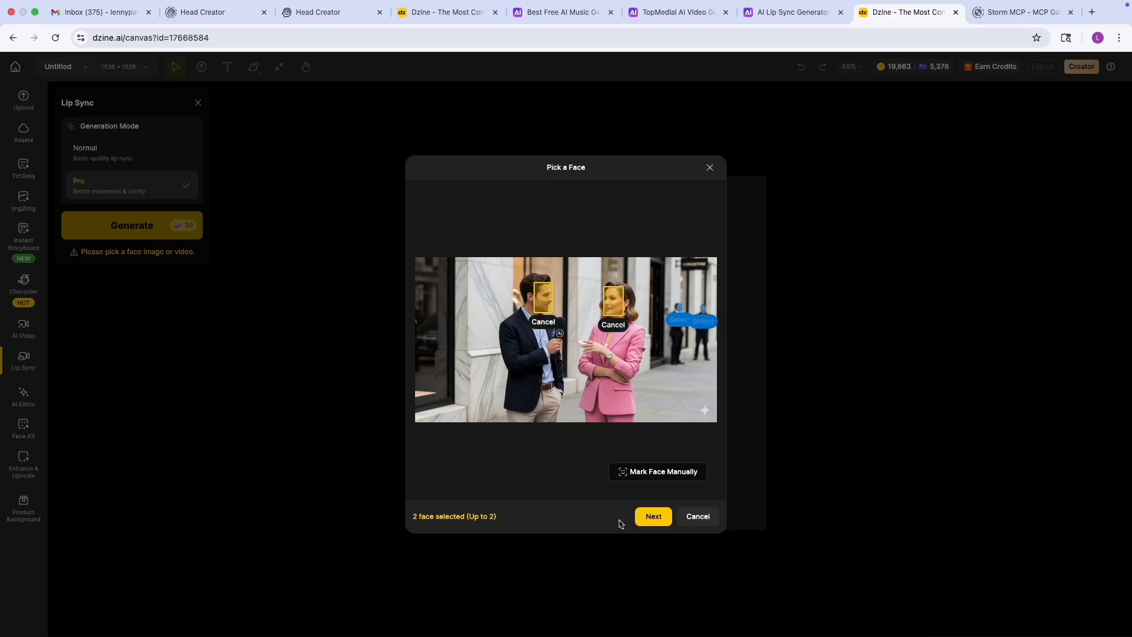
pyautogui.click(652, 522)
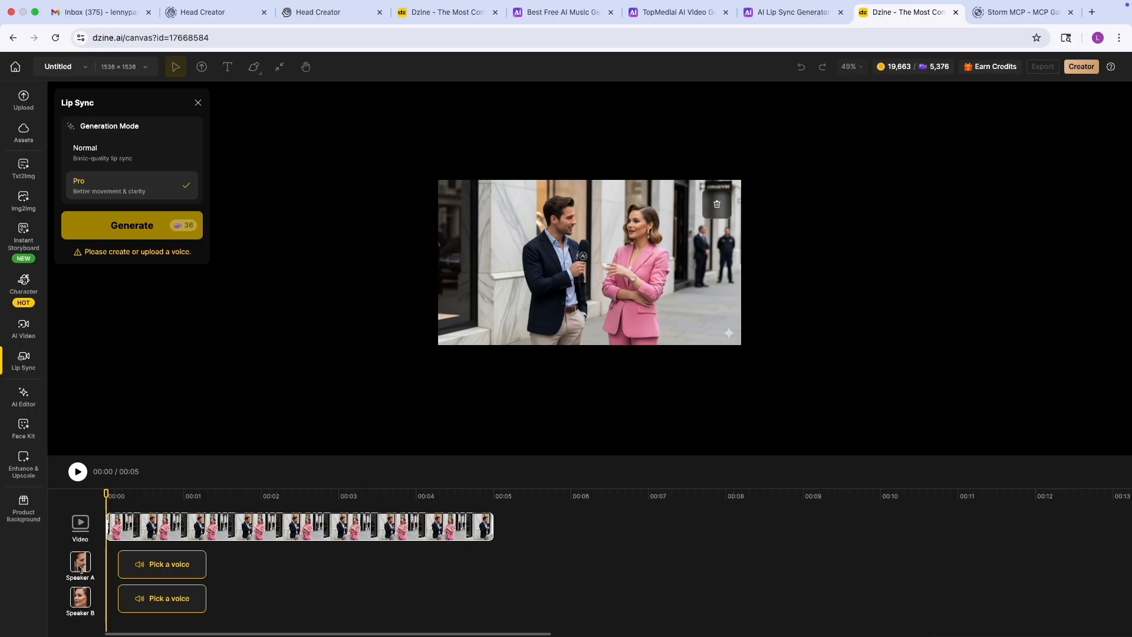
# Set Speaker A's voice to text to speech with the male Entertainment TV voice Alex.
pyautogui.click(170, 565)
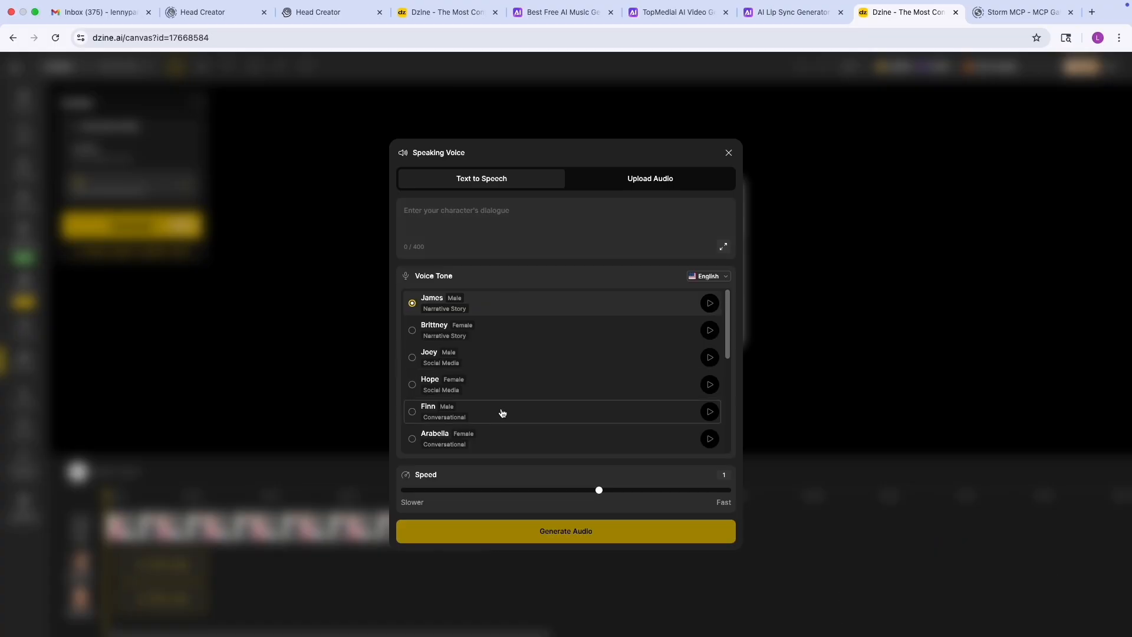
pyautogui.click(640, 185)
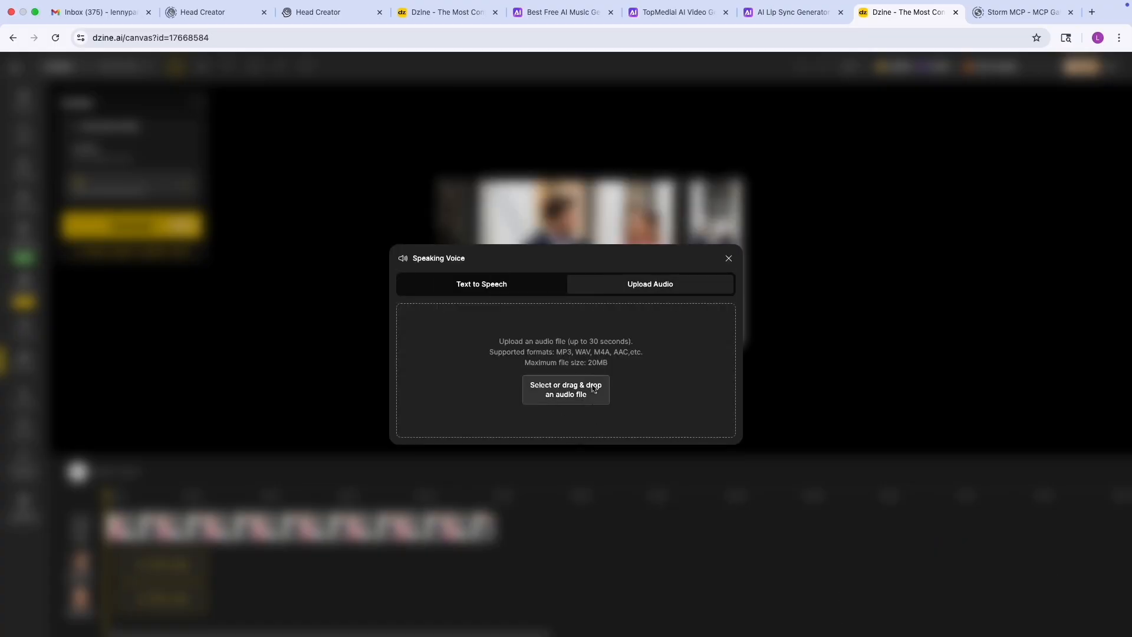
pyautogui.click(504, 289)
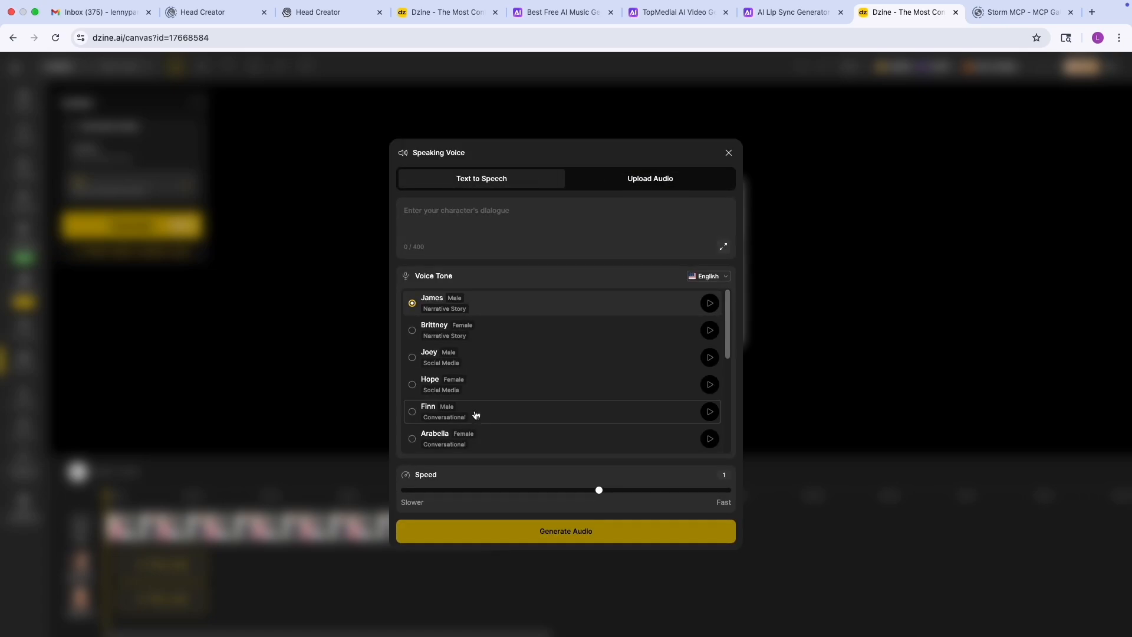
pyautogui.scroll(-5, 466, 422)
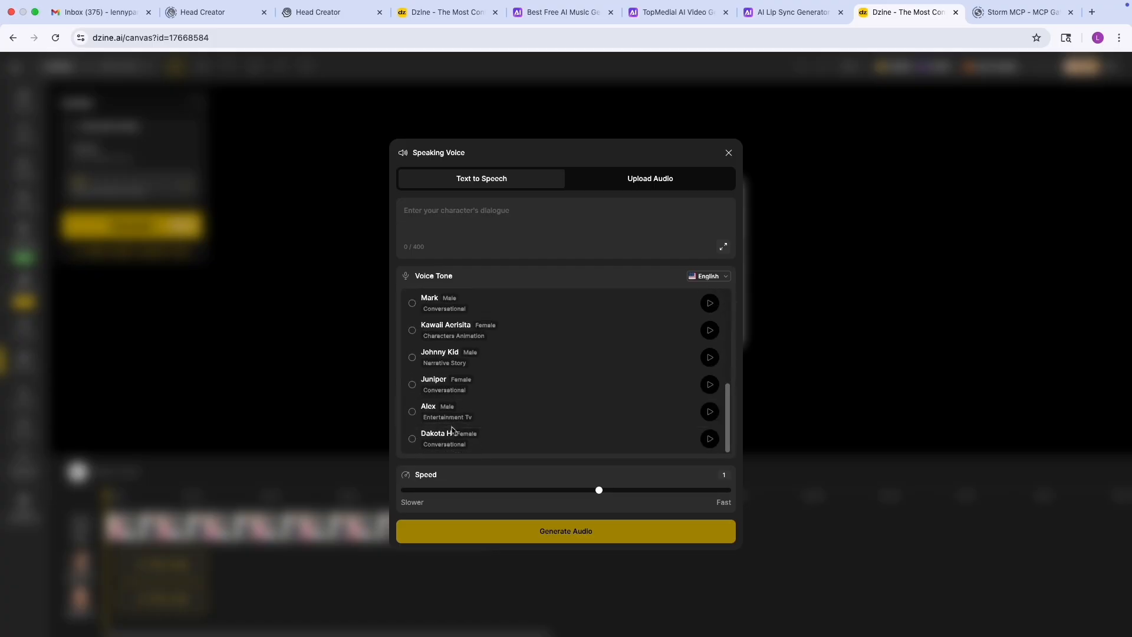
pyautogui.click(413, 413)
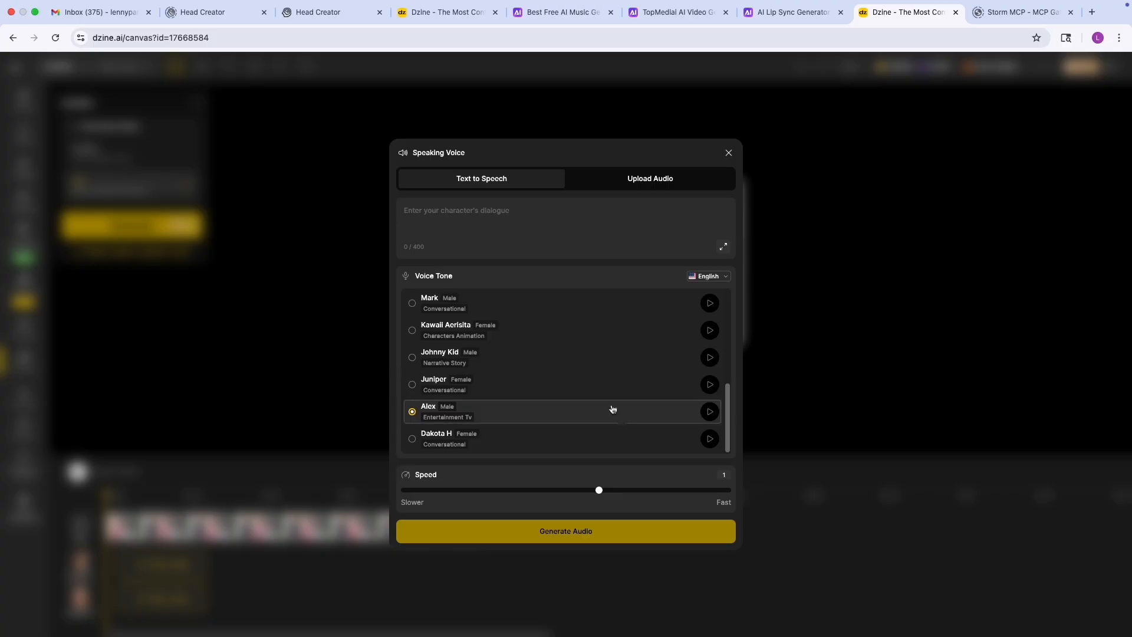
# Enter Speaker A's English dialogue, running from "Everyone talks about what billionaires buy." to "What's the most expensive lesson you've ever learned?".
pyautogui.scroll(5, 613, 409)
pyautogui.click(459, 218)
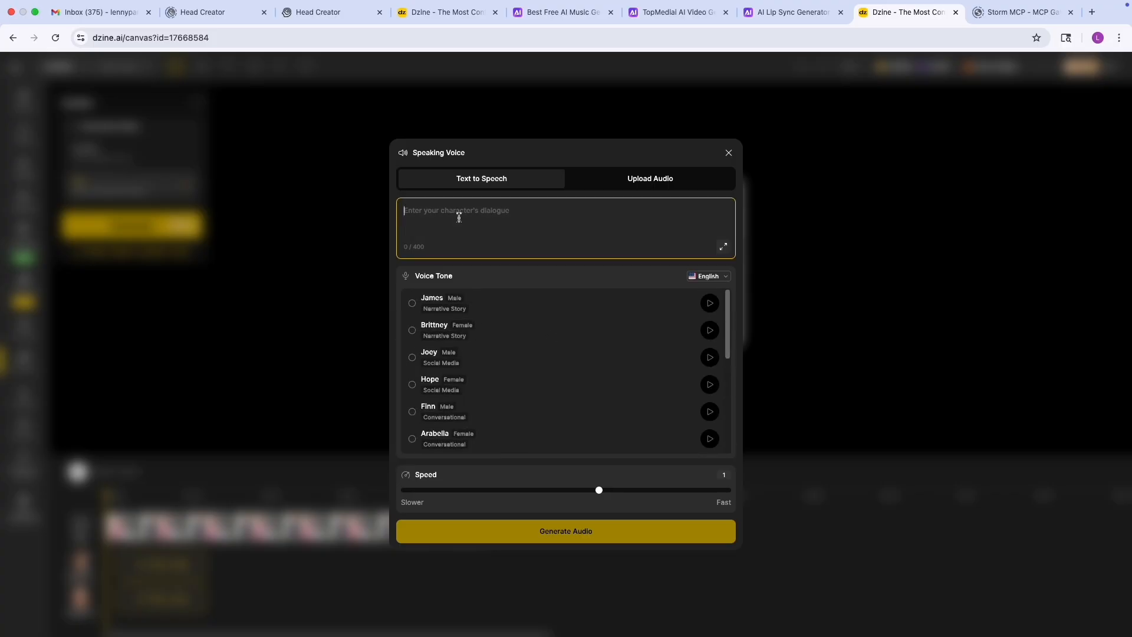
pyautogui.press('super+Tab')
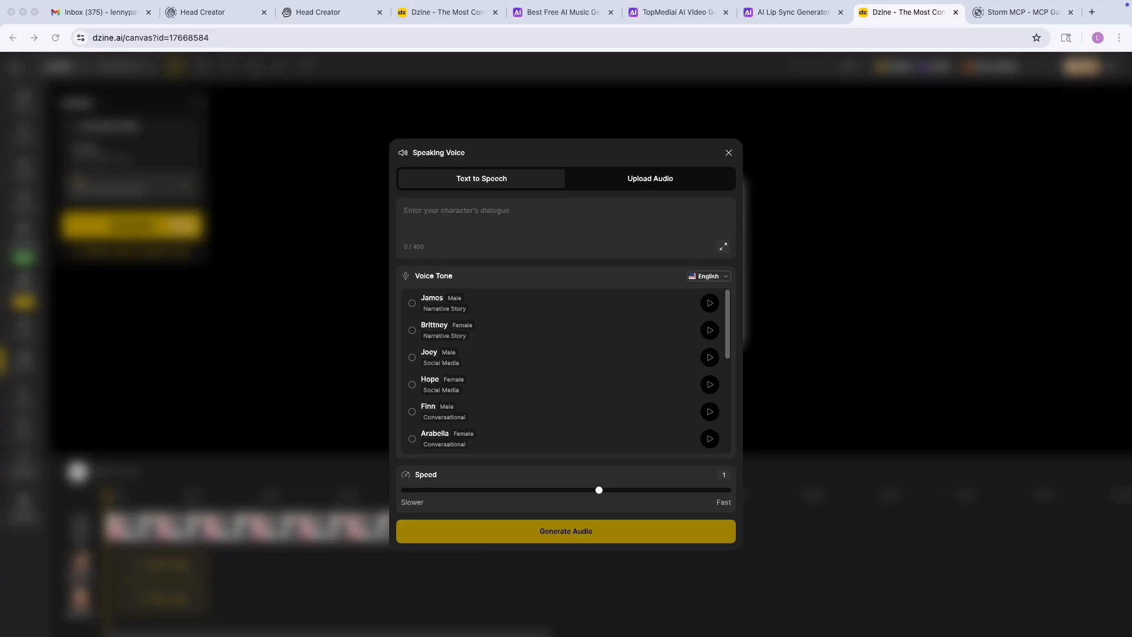
pyautogui.click(709, 276)
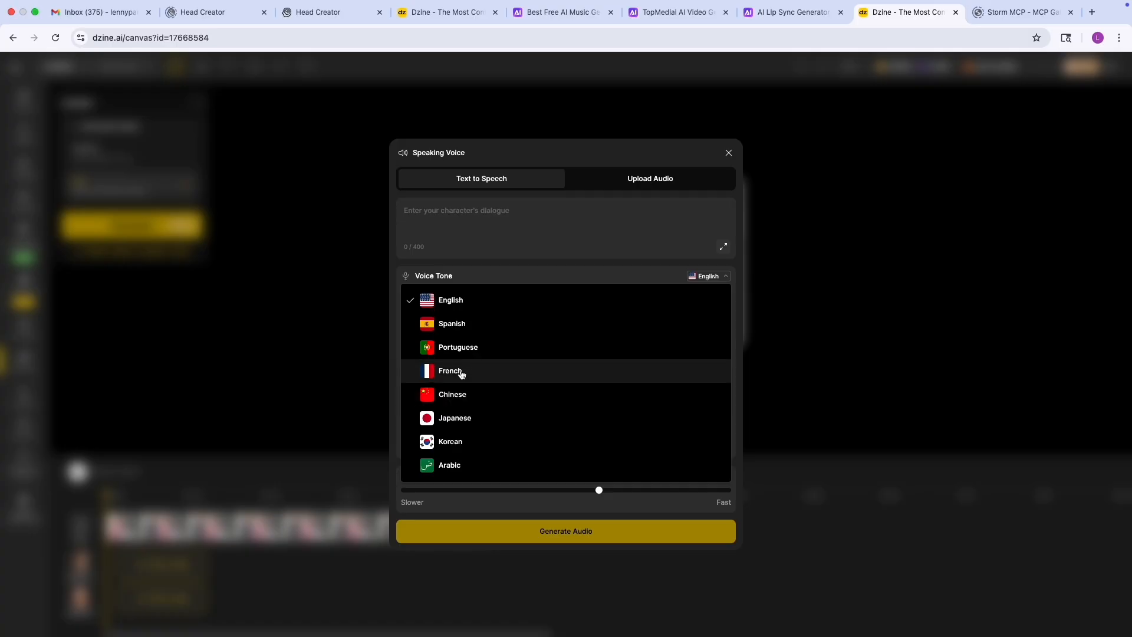
pyautogui.click(462, 224)
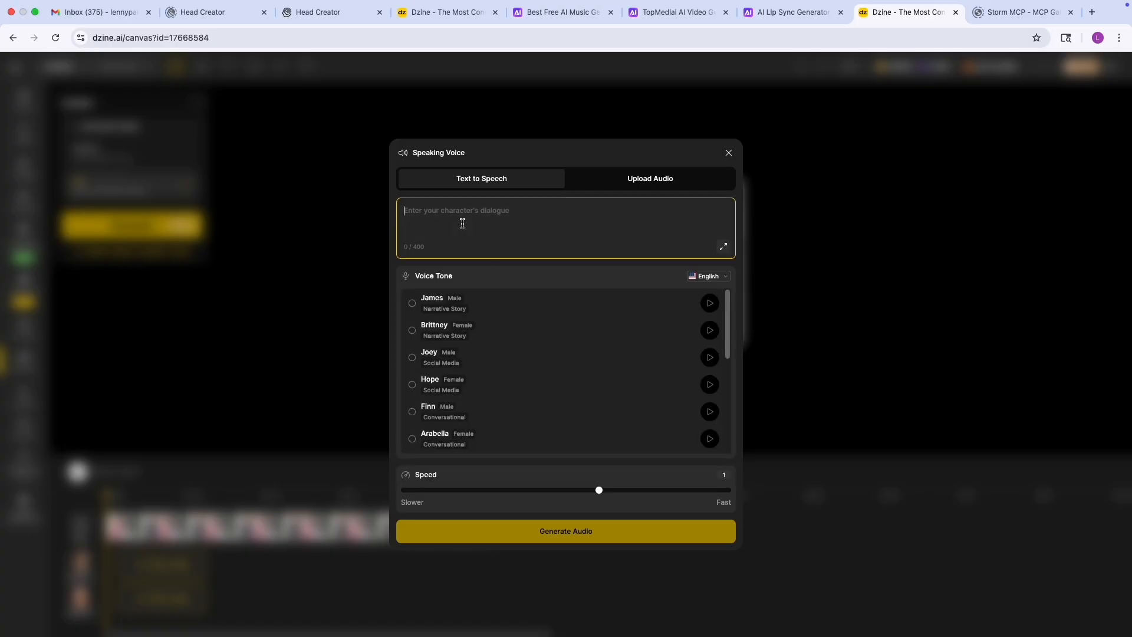
pyautogui.write("Everyone talks about what billionaires buy. The cars, the jets, the houses. But I want to know what you value. What's the most expensive lesson you've ever learned?")
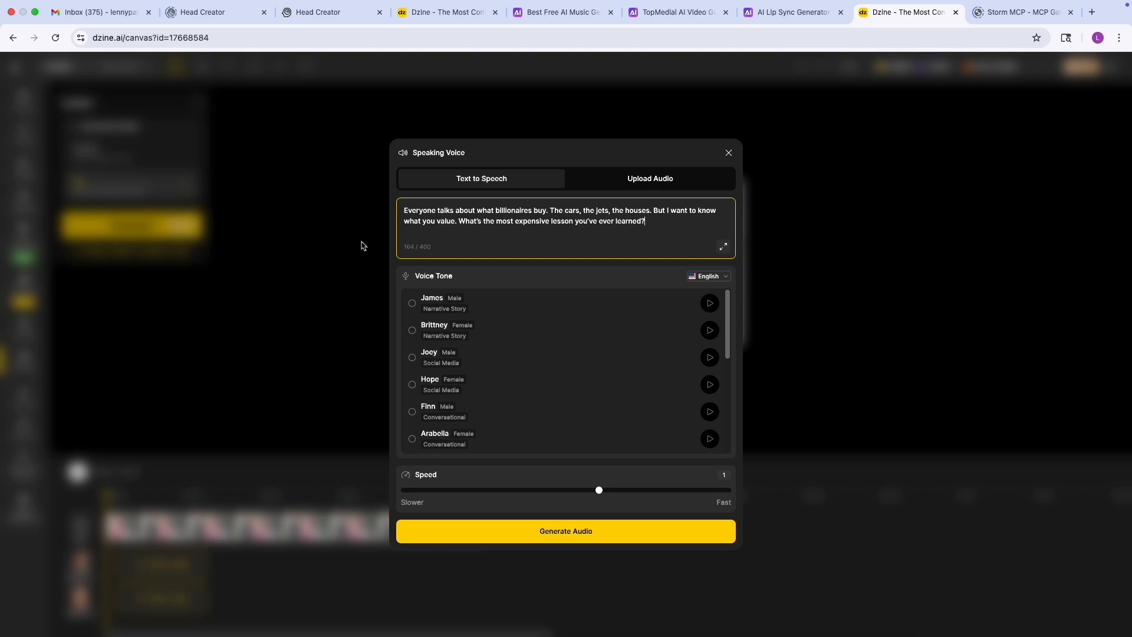
# Generate and apply Speaker A's speech audio, and extend the video clip on the timeline to about 14 seconds.
pyautogui.moveTo(415, 210); pyautogui.dragTo(610, 227)
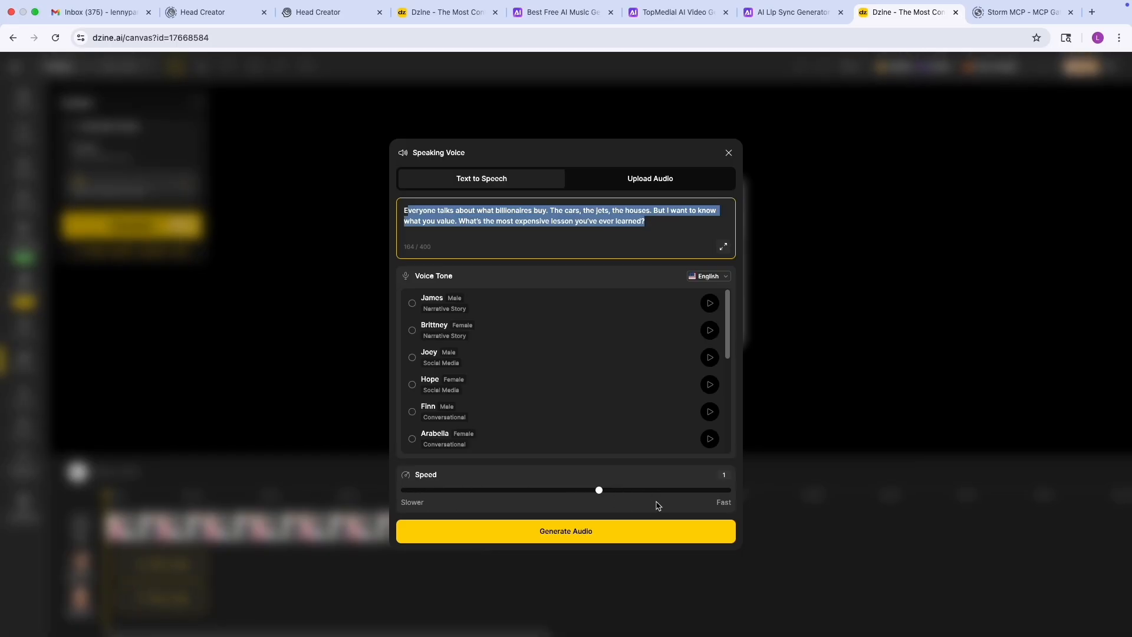
pyautogui.click(557, 527)
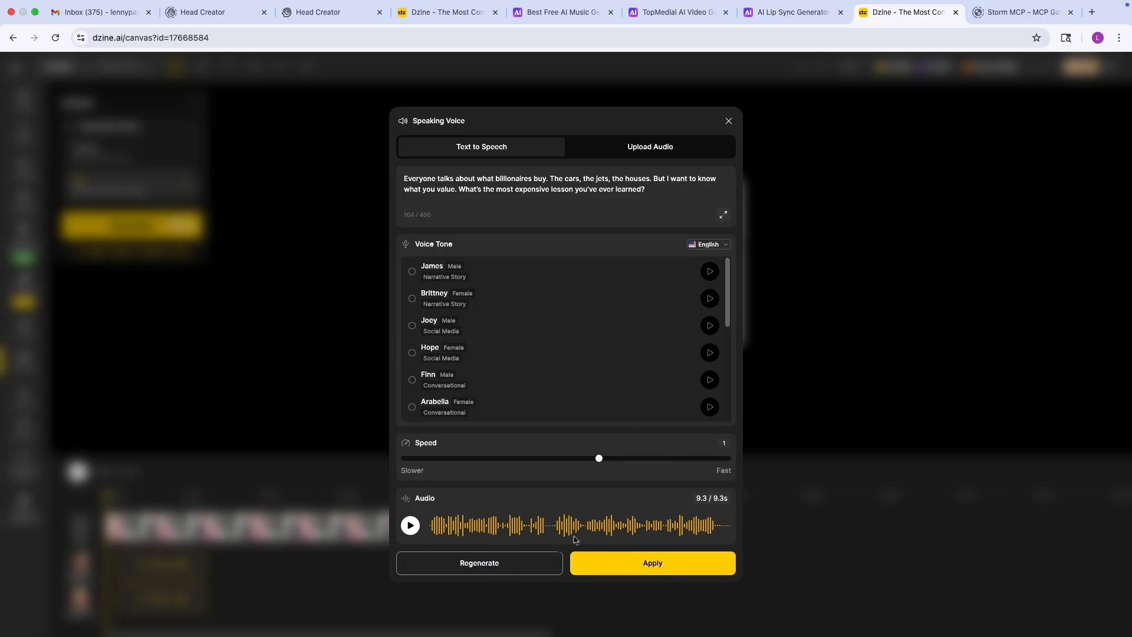
pyautogui.click(649, 564)
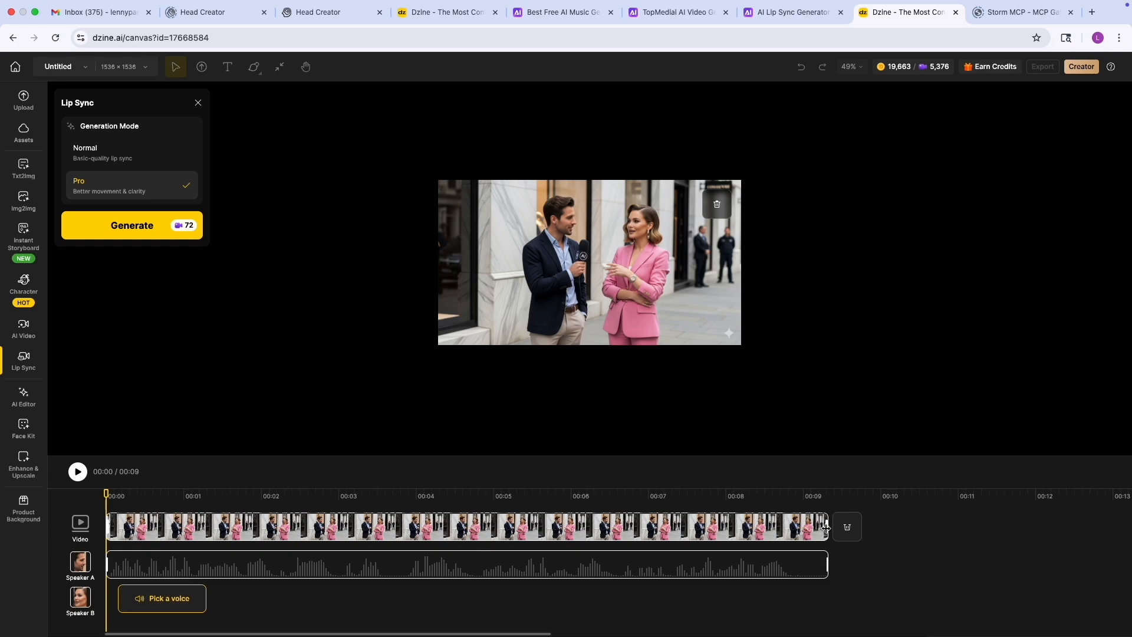
pyautogui.moveTo(826, 528); pyautogui.dragTo(1131, 527)
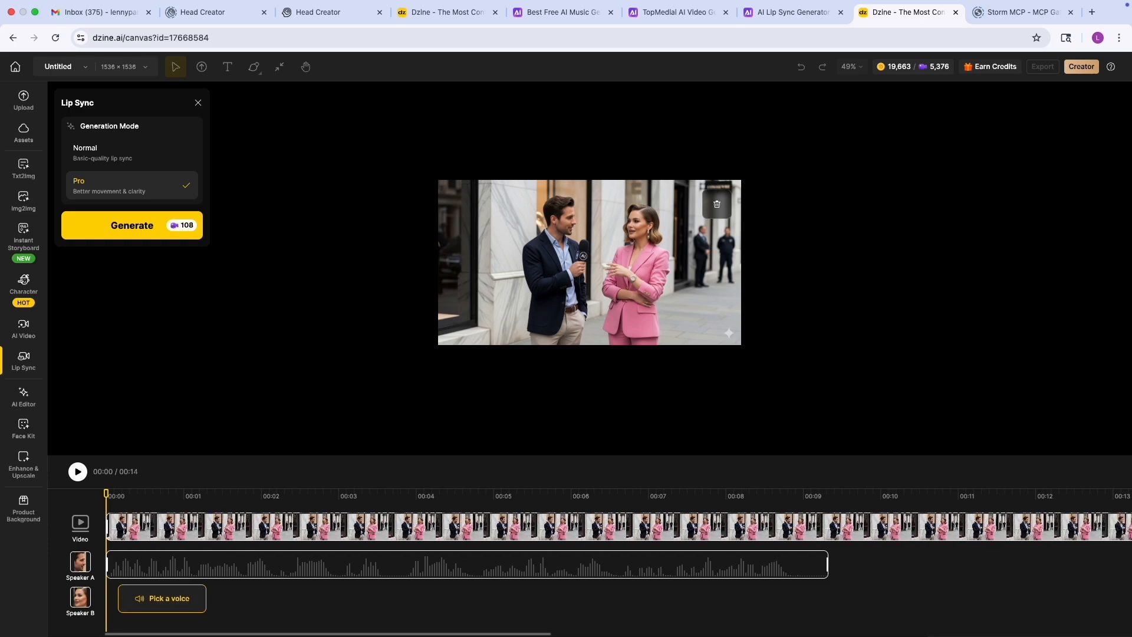
pyautogui.hscroll(5, 637, 553)
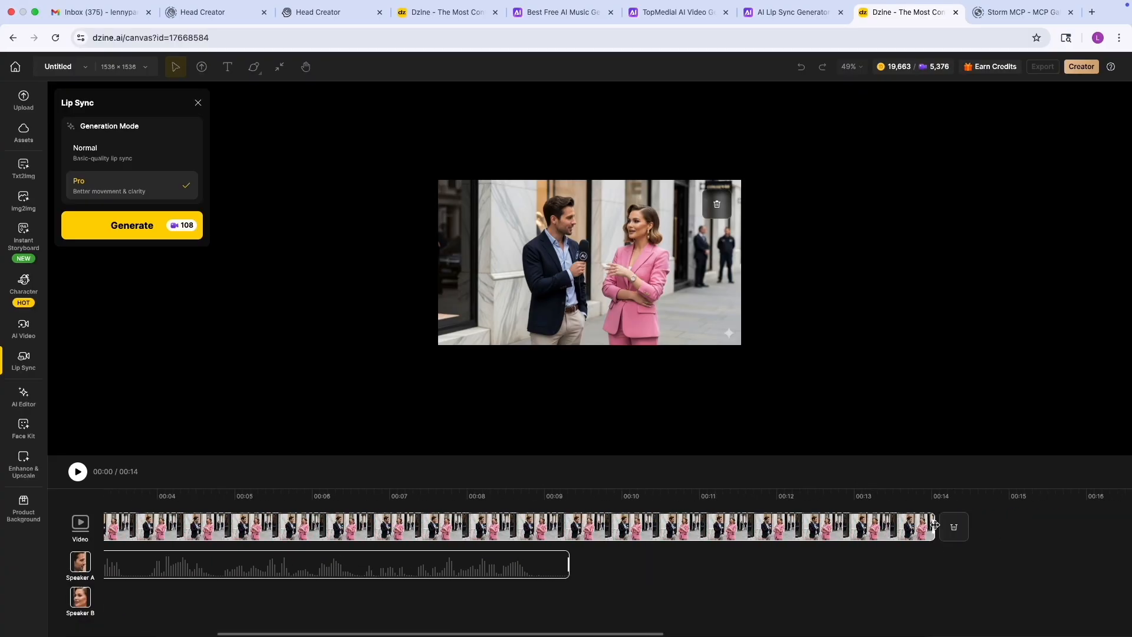
# Preview the female voices Hope and Arabella for Speaker B and select the Conversational voice Arabella.
pyautogui.click(165, 602)
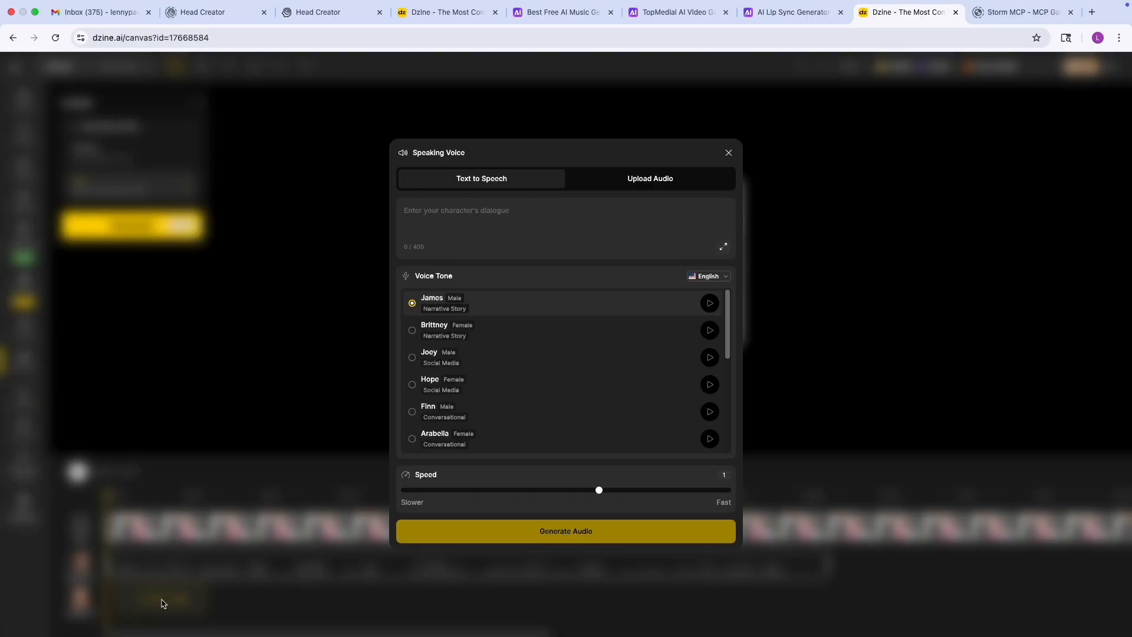
pyautogui.click(406, 332)
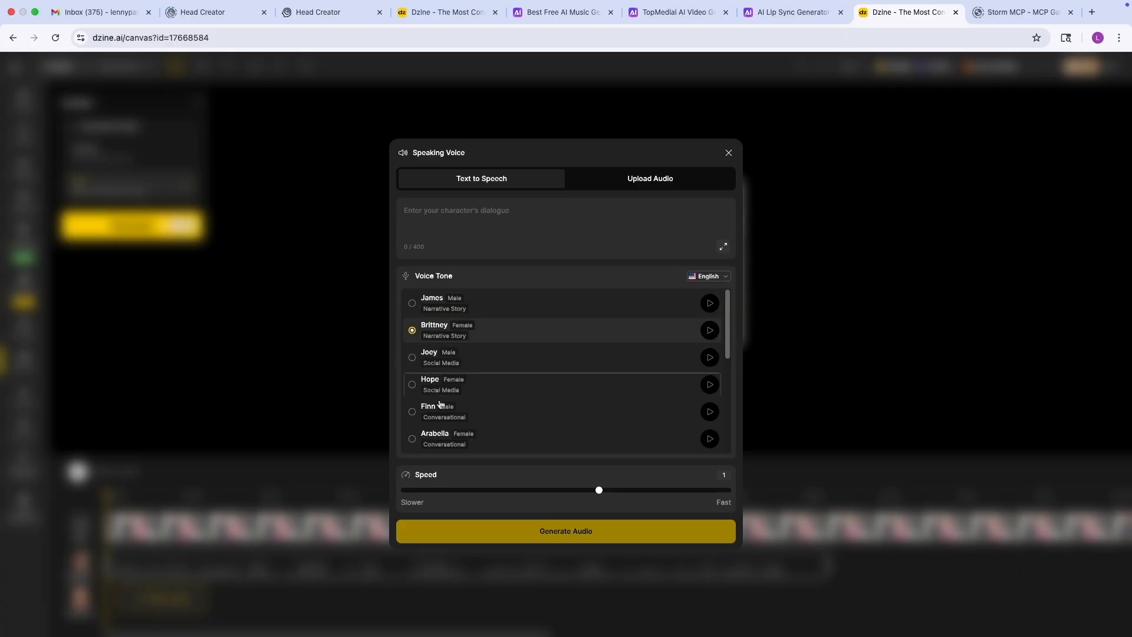
pyautogui.click(413, 386)
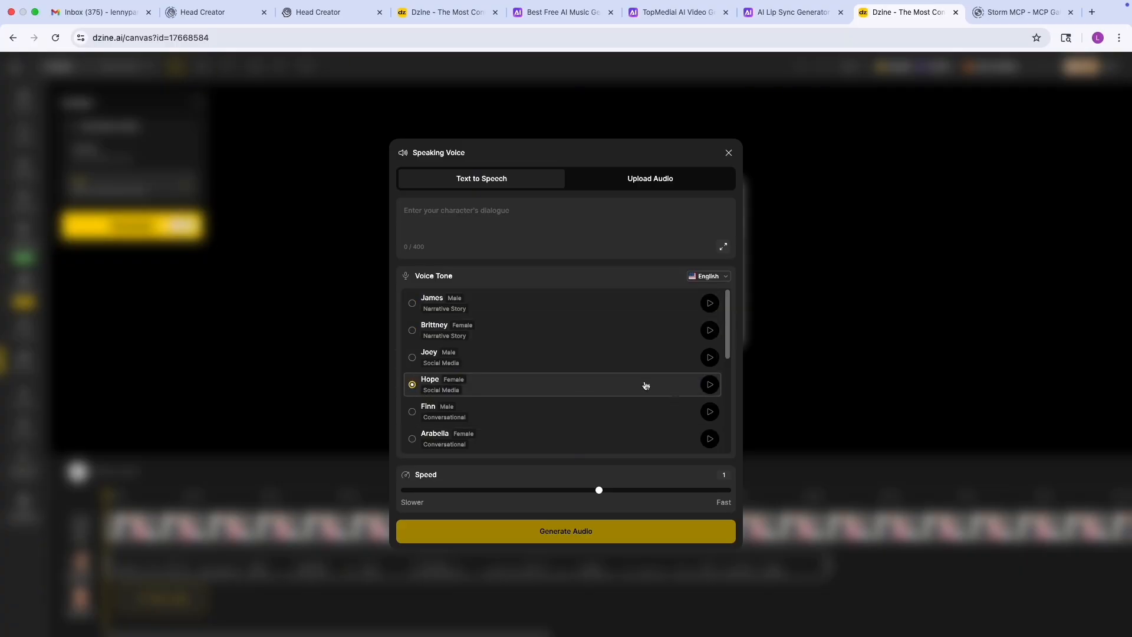
pyautogui.click(710, 385)
pyautogui.scroll(-1, 710, 386)
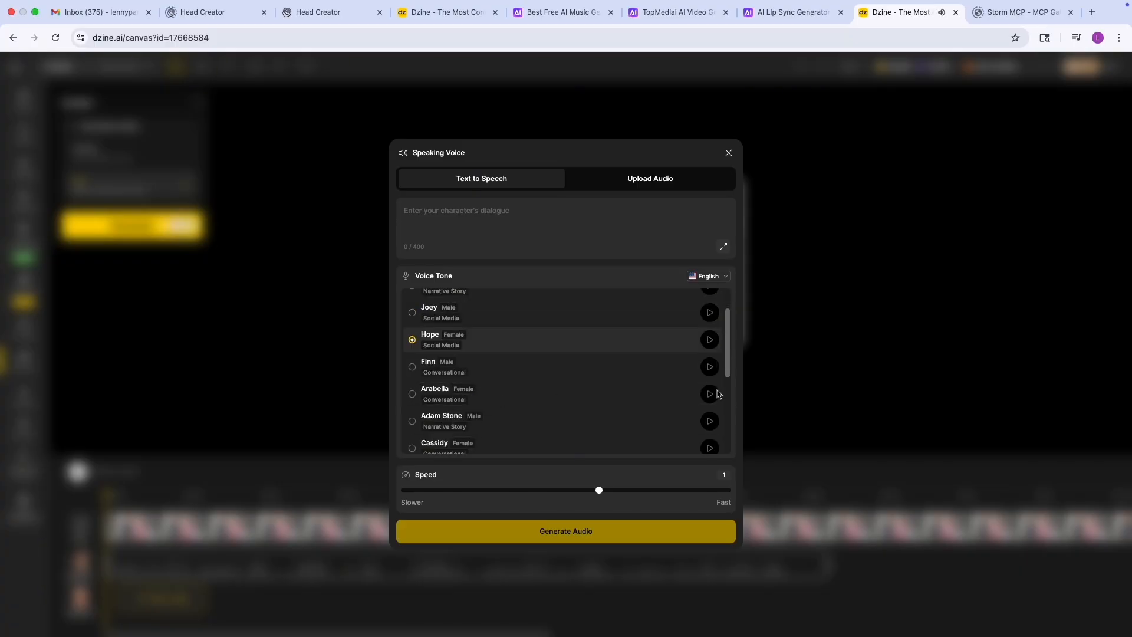
pyautogui.click(710, 393)
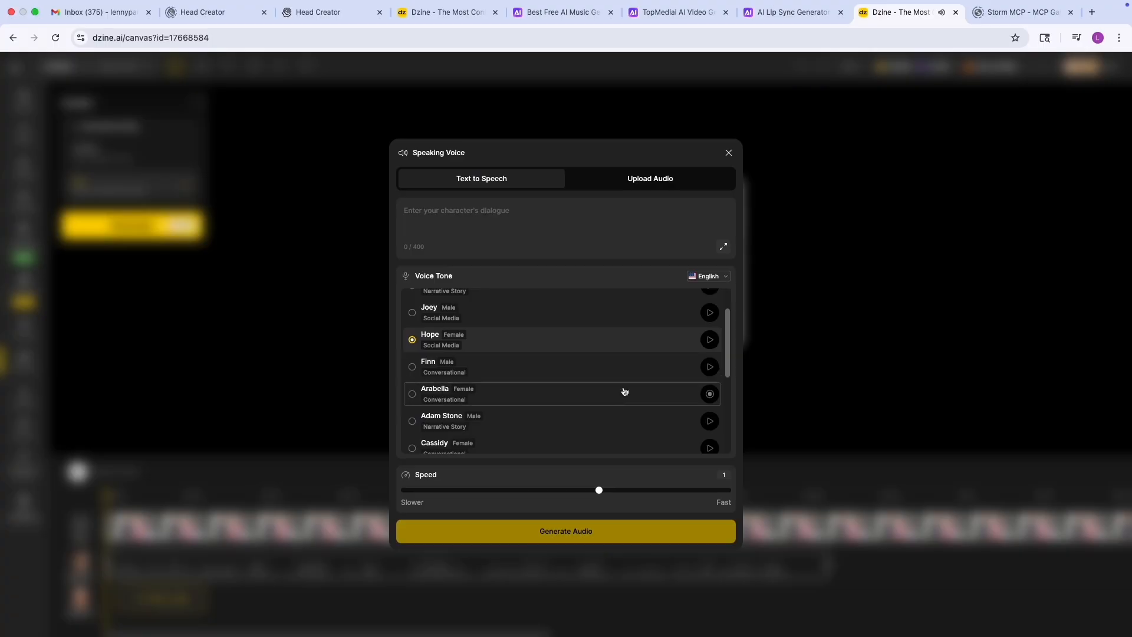
pyautogui.click(416, 395)
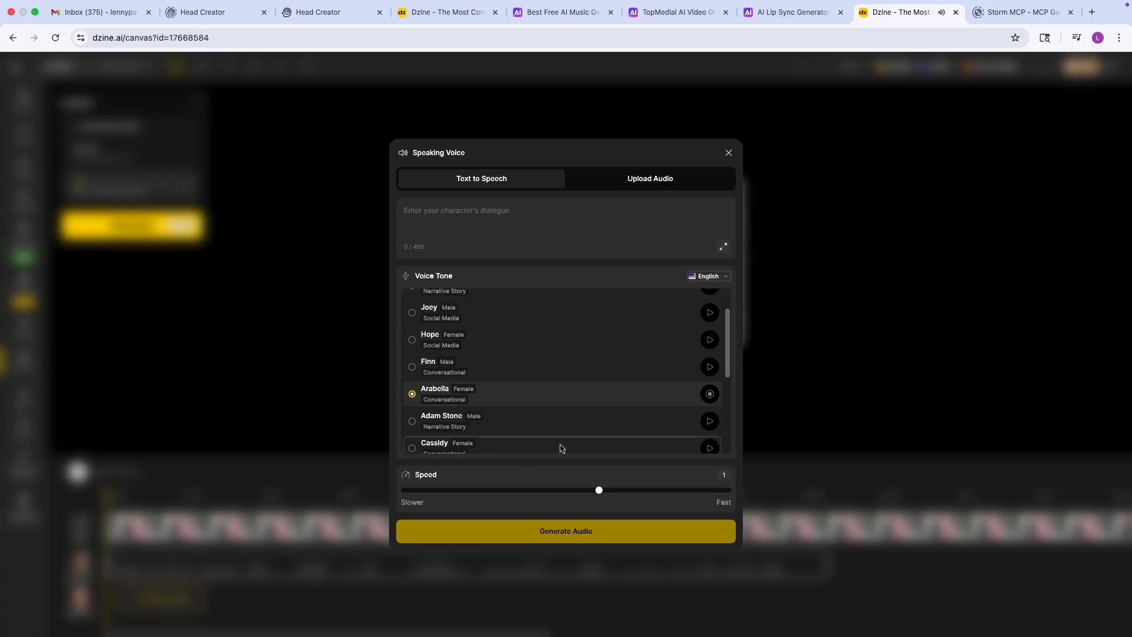
pyautogui.click(719, 401)
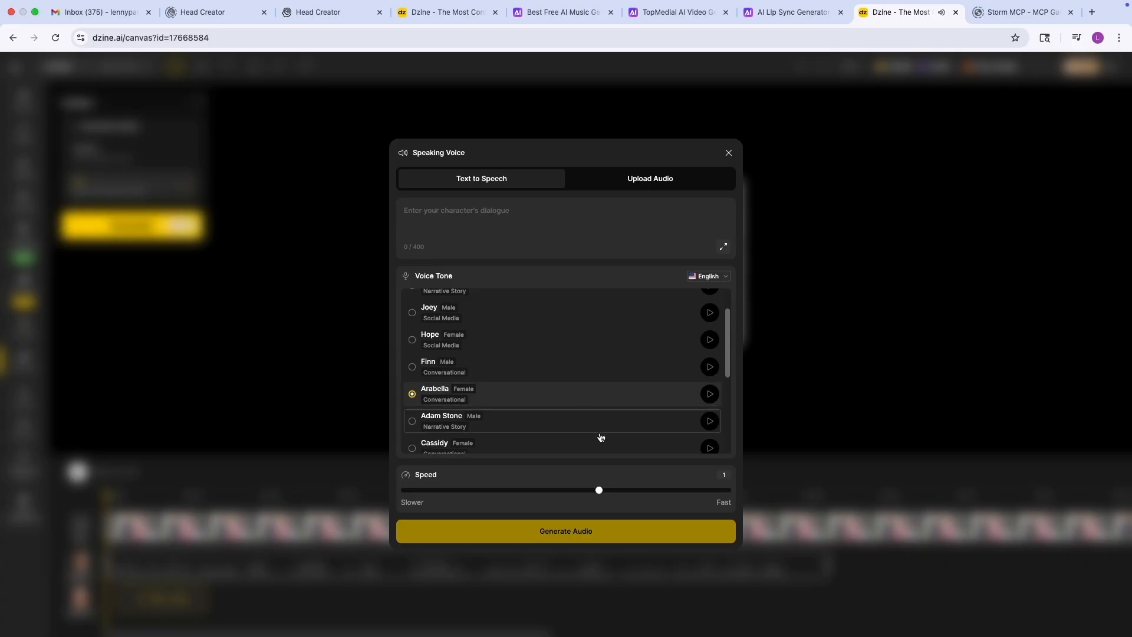
# Enter Speaker B's dialogue, running from "Trusting the wrong people. I lost $50 million in a deal" to "but time and trust are not.".
pyautogui.click(490, 210)
pyautogui.press('super+Tab')
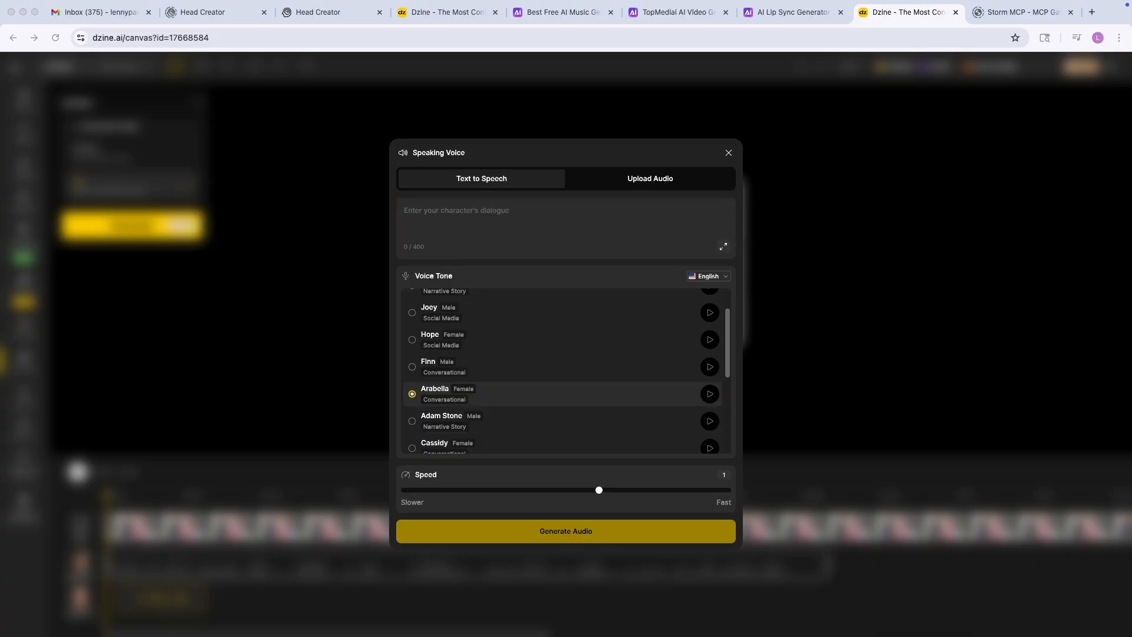
pyautogui.click(520, 213)
pyautogui.write('Trusting the wrong people. I lost $50 million in a deal because I didn’t do my homework. Money is replaceable — but time and trust are not.')
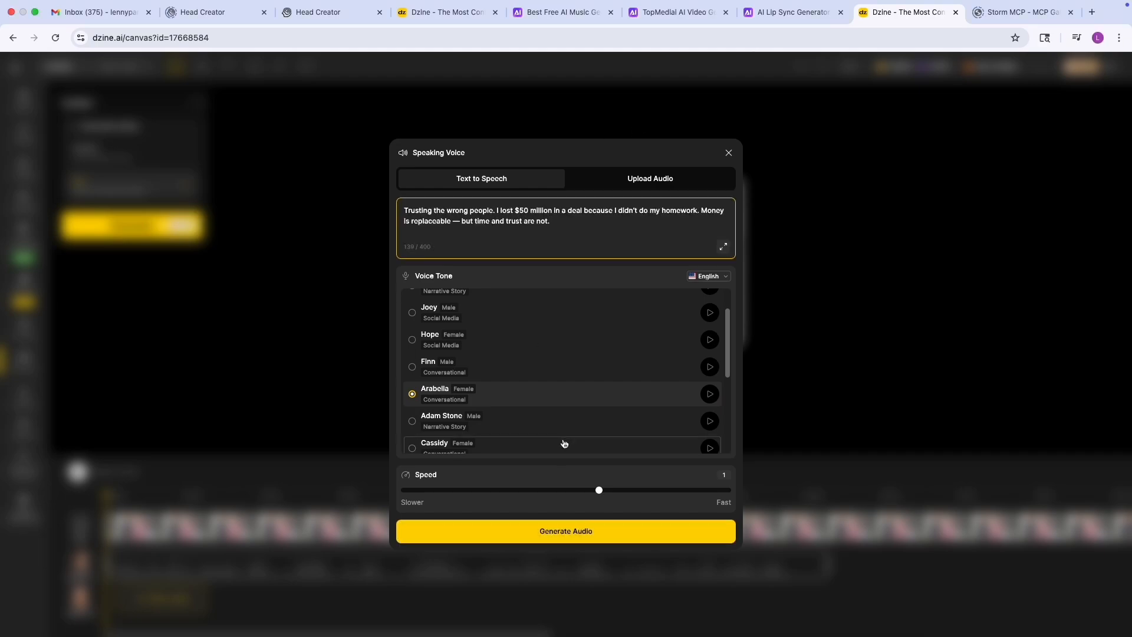
# Generate Speaker B's speech audio, listen to it and apply it to the timeline.
pyautogui.click(565, 530)
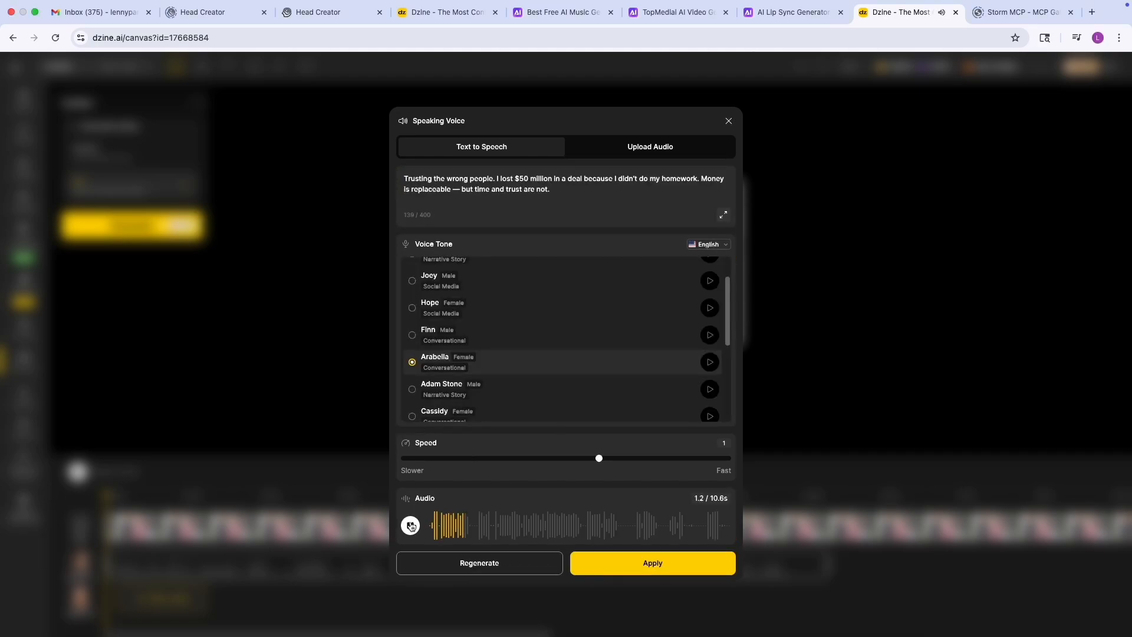
pyautogui.click(410, 525)
pyautogui.click(410, 527)
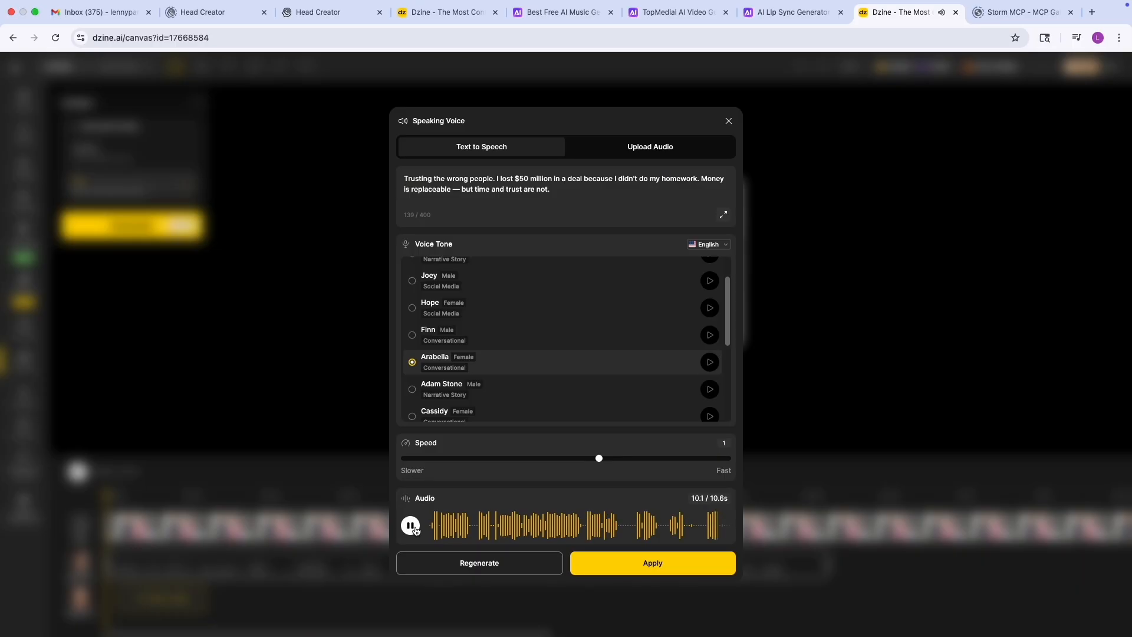
pyautogui.click(666, 568)
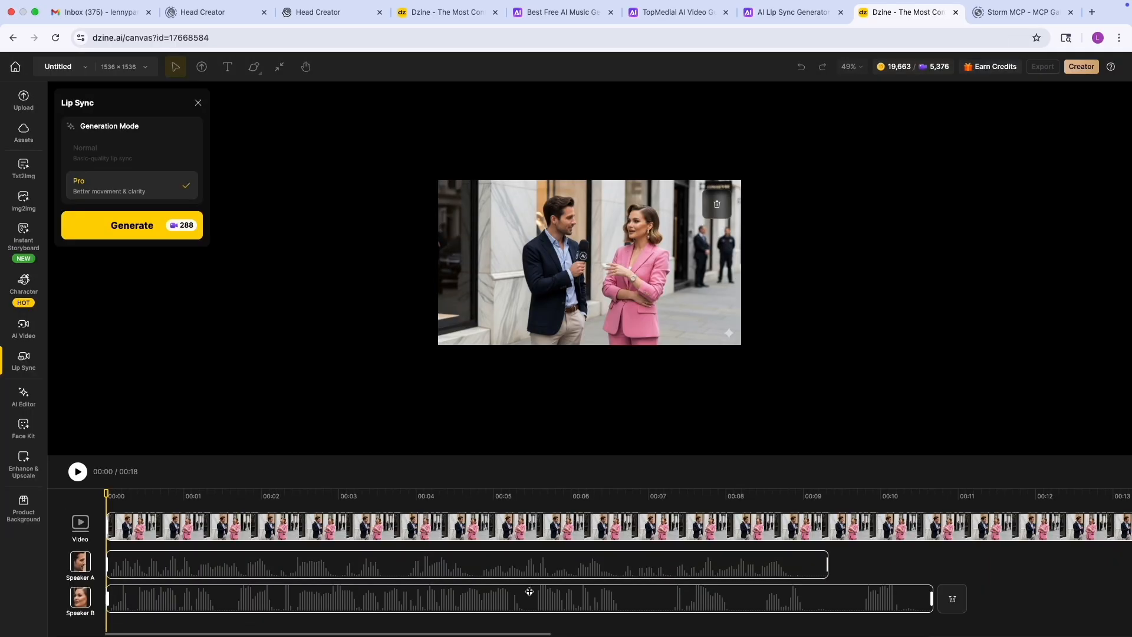
# Move Speaker B's audio clip along the timeline so it starts where Speaker A's clip ends, at about 9 seconds.
pyautogui.moveTo(488, 604); pyautogui.dragTo(1129, 604)
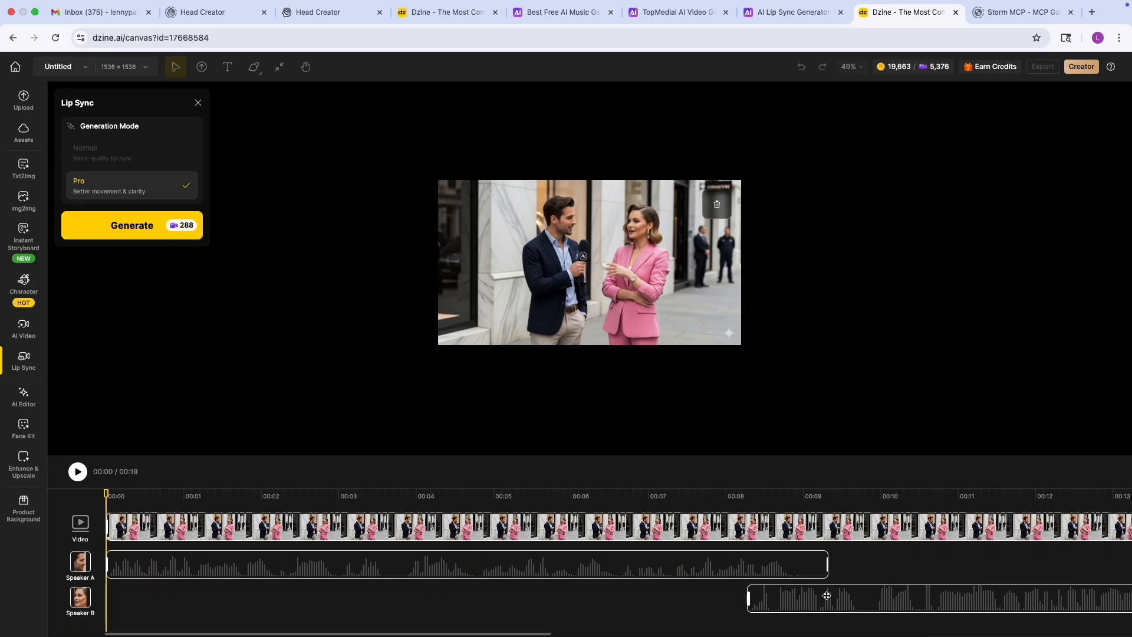
pyautogui.moveTo(828, 595); pyautogui.dragTo(904, 597)
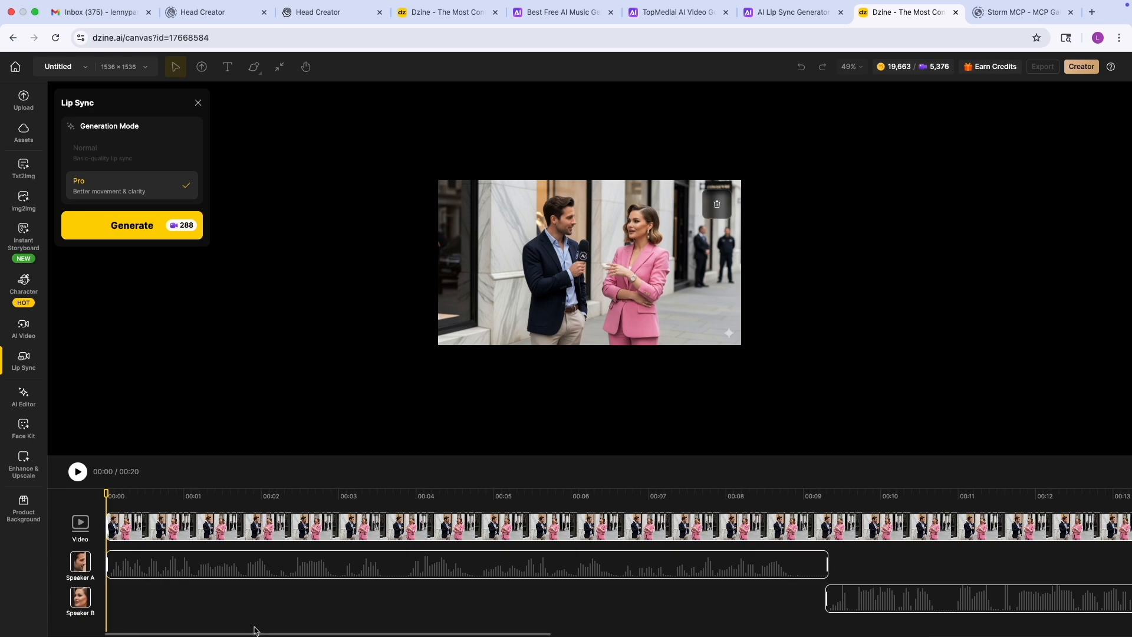
pyautogui.hscroll(10, 855, 594)
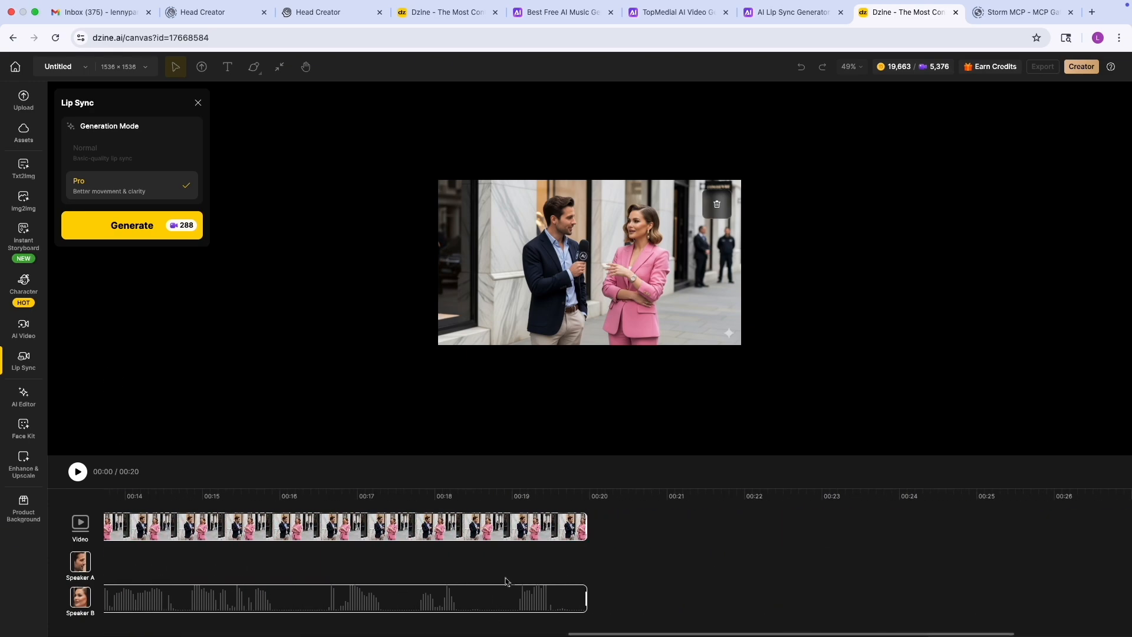
pyautogui.hscroll(-10, 529, 623)
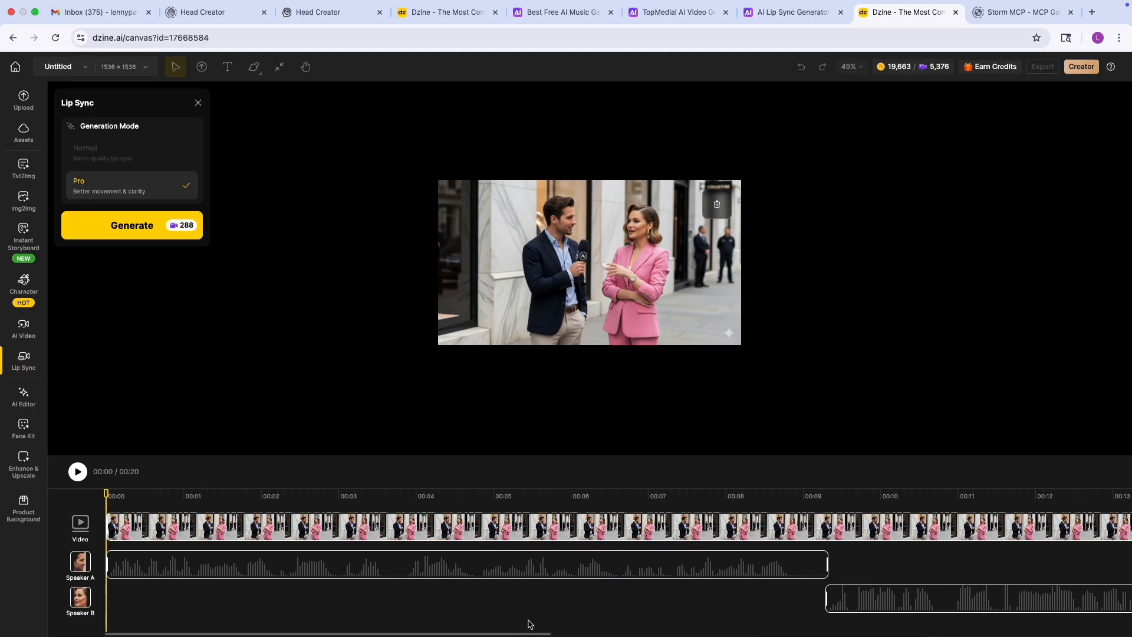
# Generate the two-speaker lip-sync video in Pro mode and play the result enlarged from the start.
pyautogui.click(108, 230)
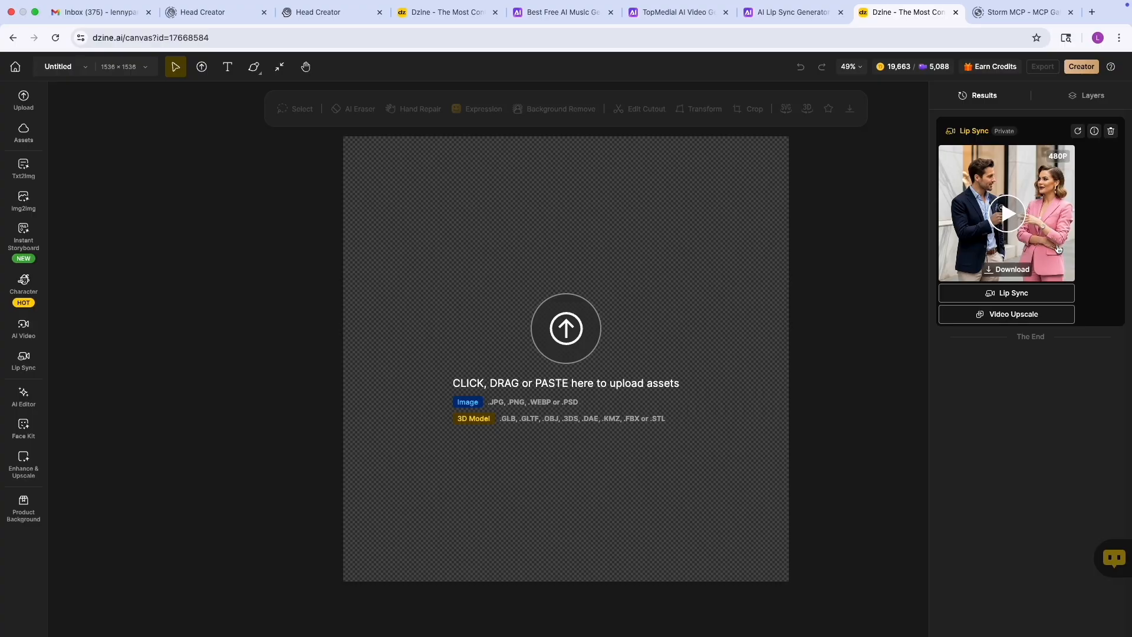
pyautogui.click(1055, 240)
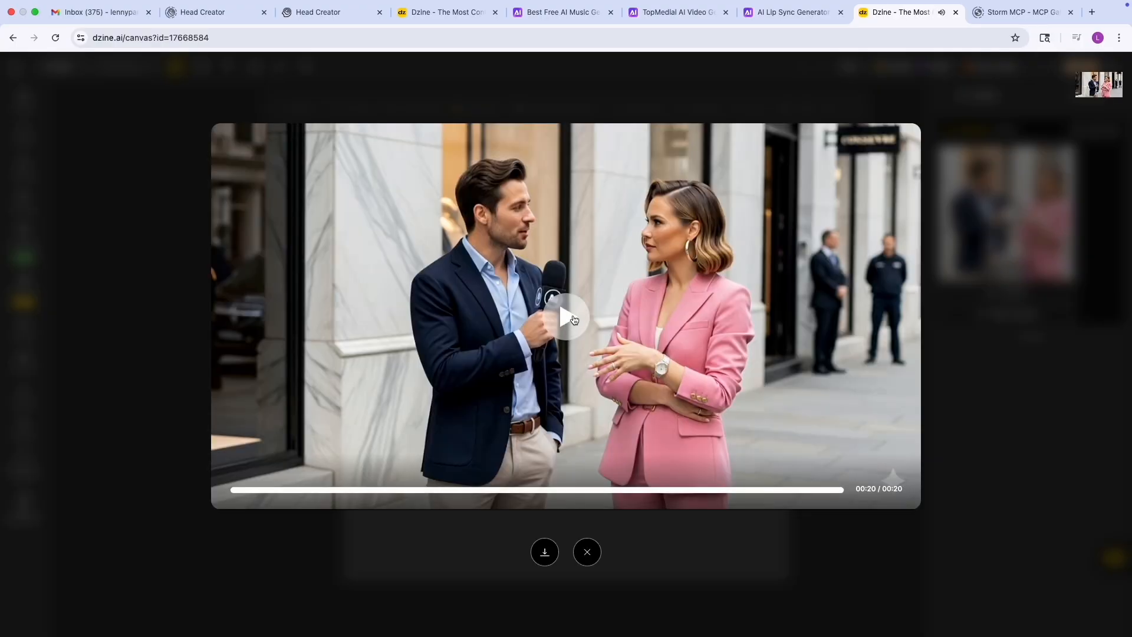
pyautogui.click(566, 317)
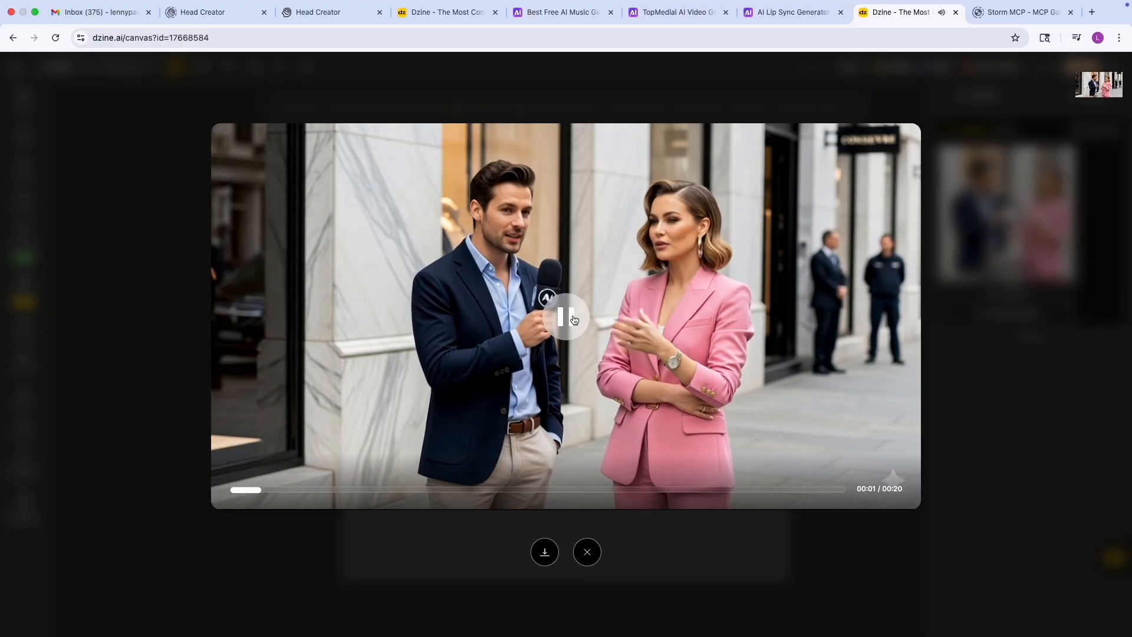